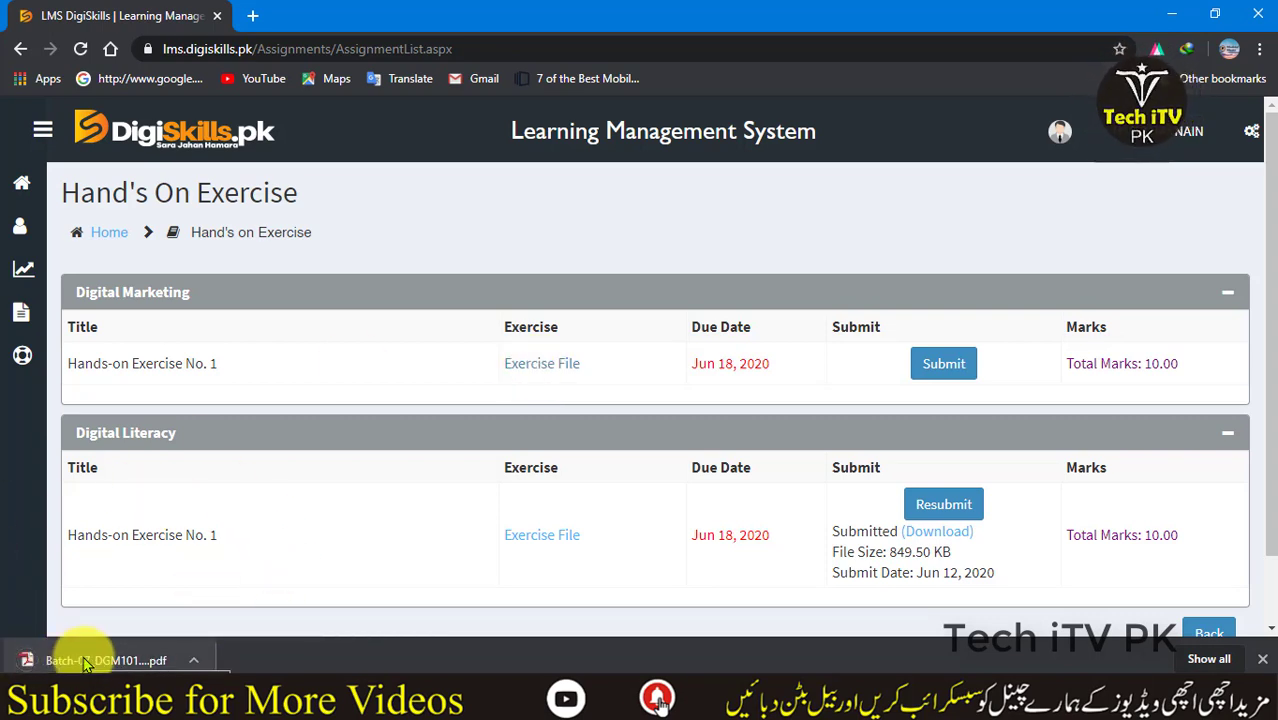
- Open the downloaded Batch-07_DGM101_1.pdf in Adobe Reader and read the exercise instructions on page 1
click(194, 660)
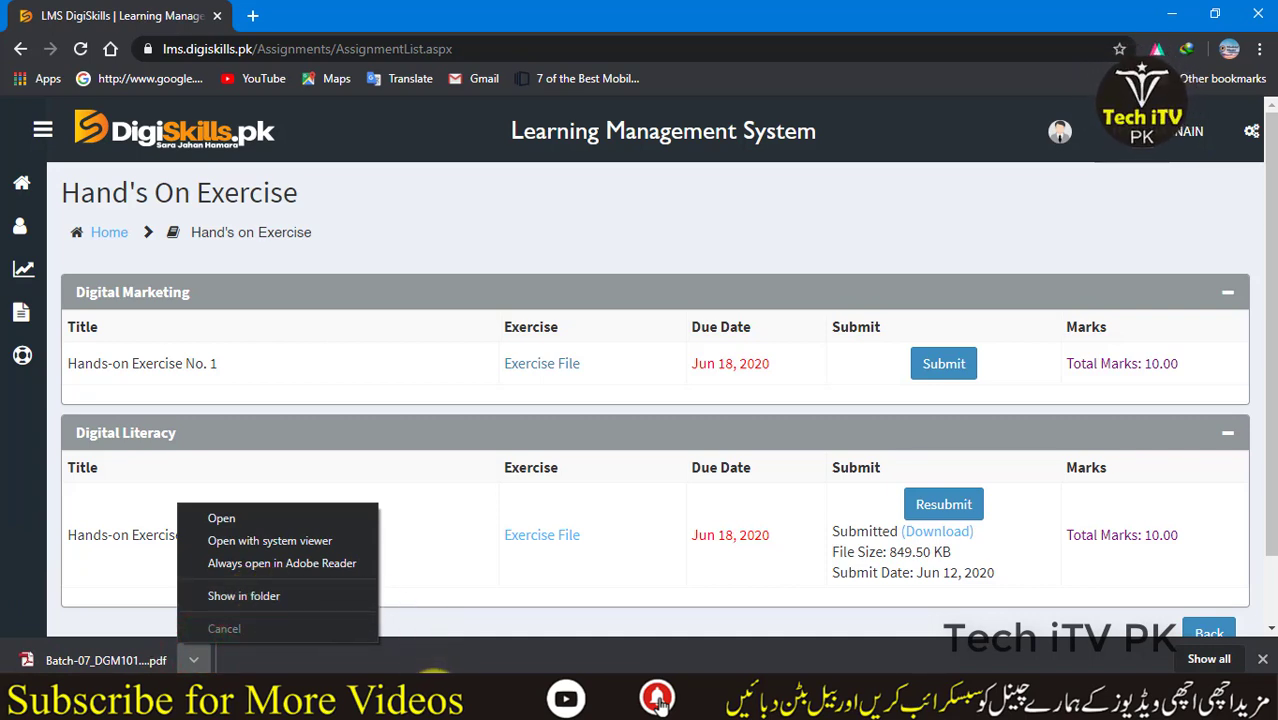
click(145, 660)
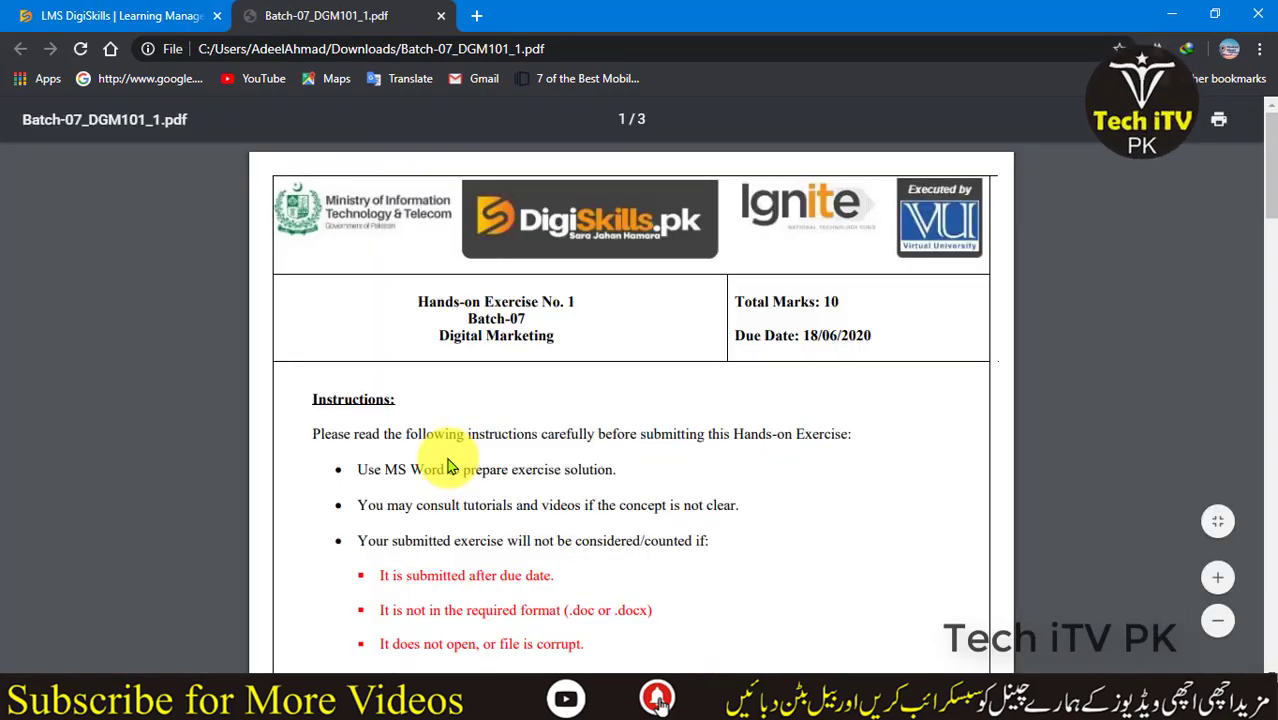
click(376, 705)
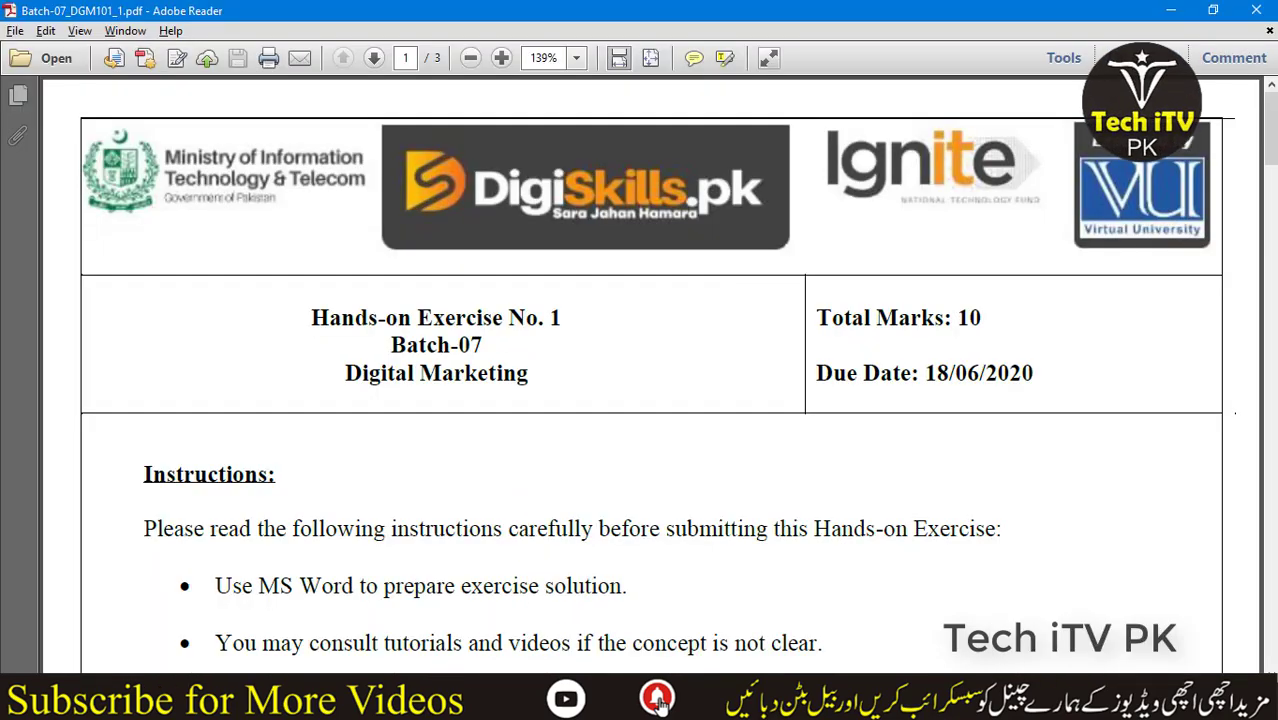
click(456, 600)
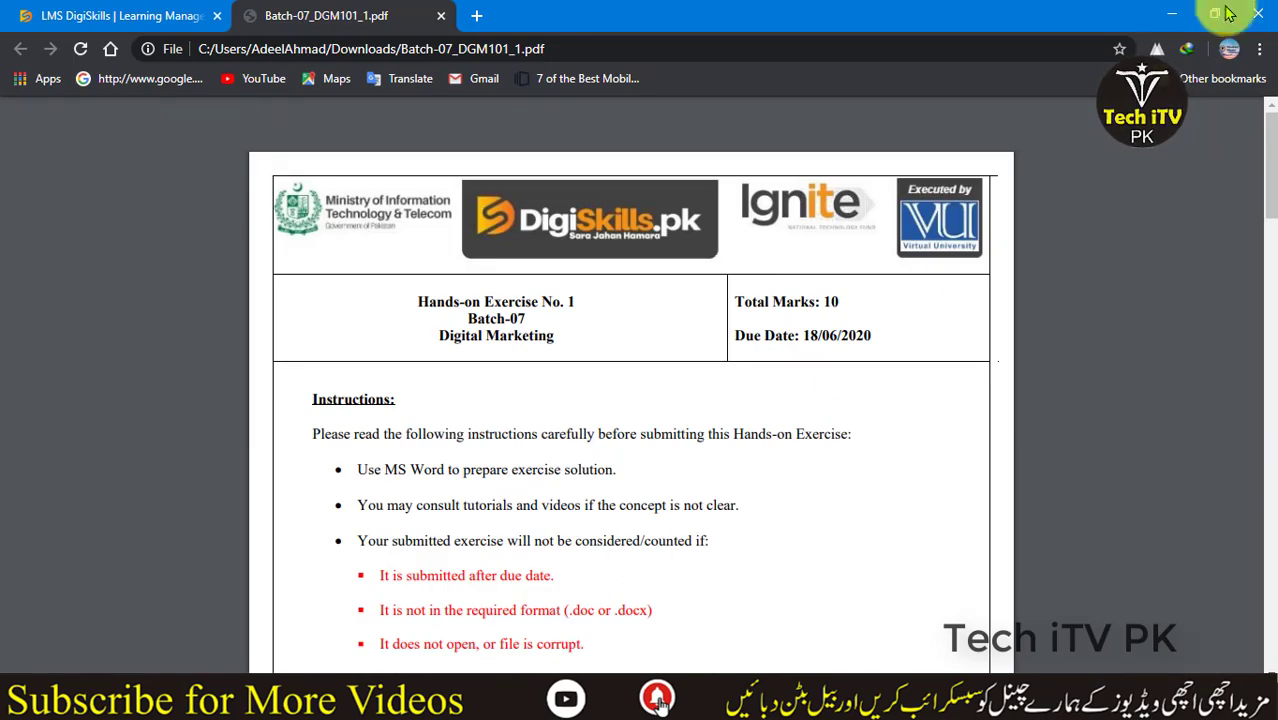
key(alt+Tab)
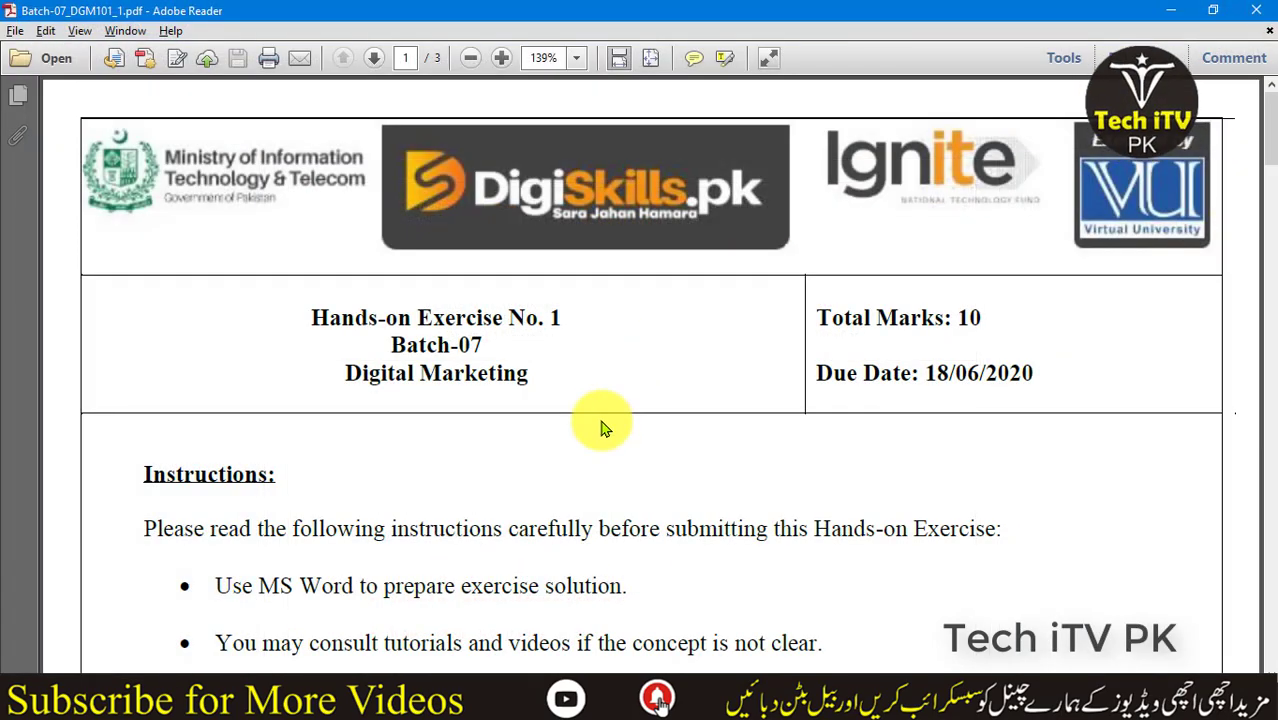
scroll(601, 428, down, 6)
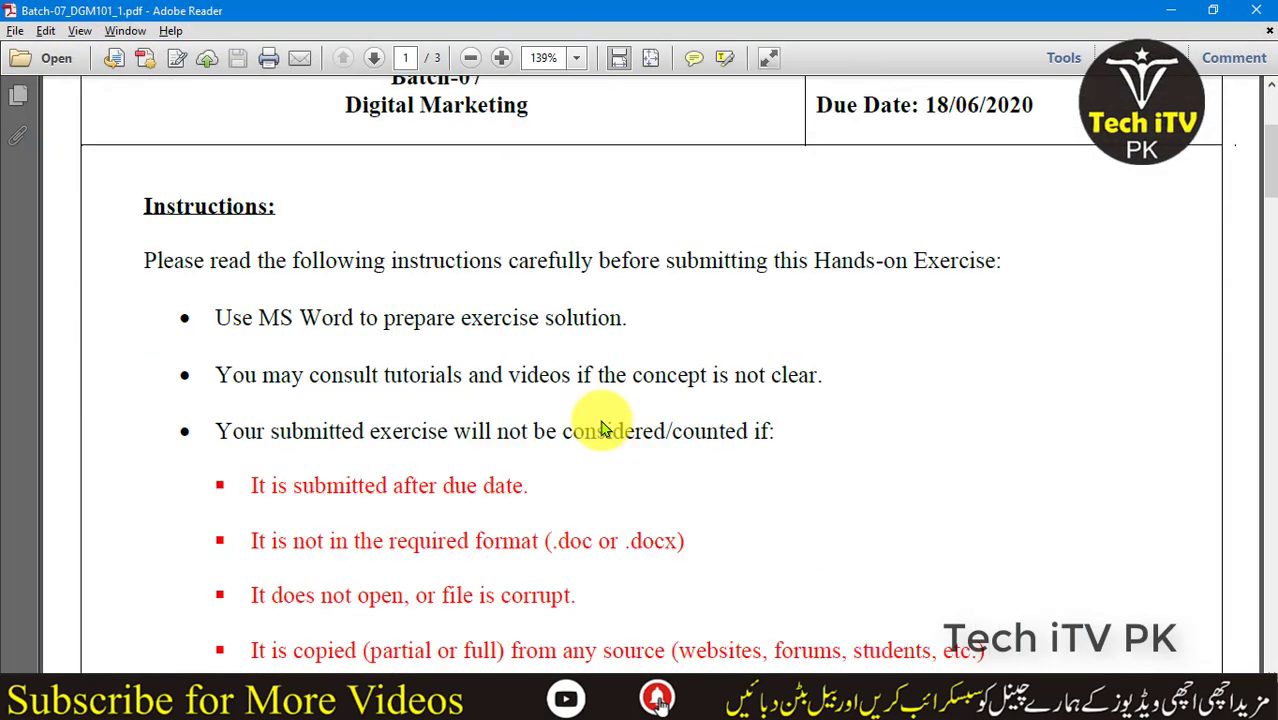
scroll(601, 428, up, 2)
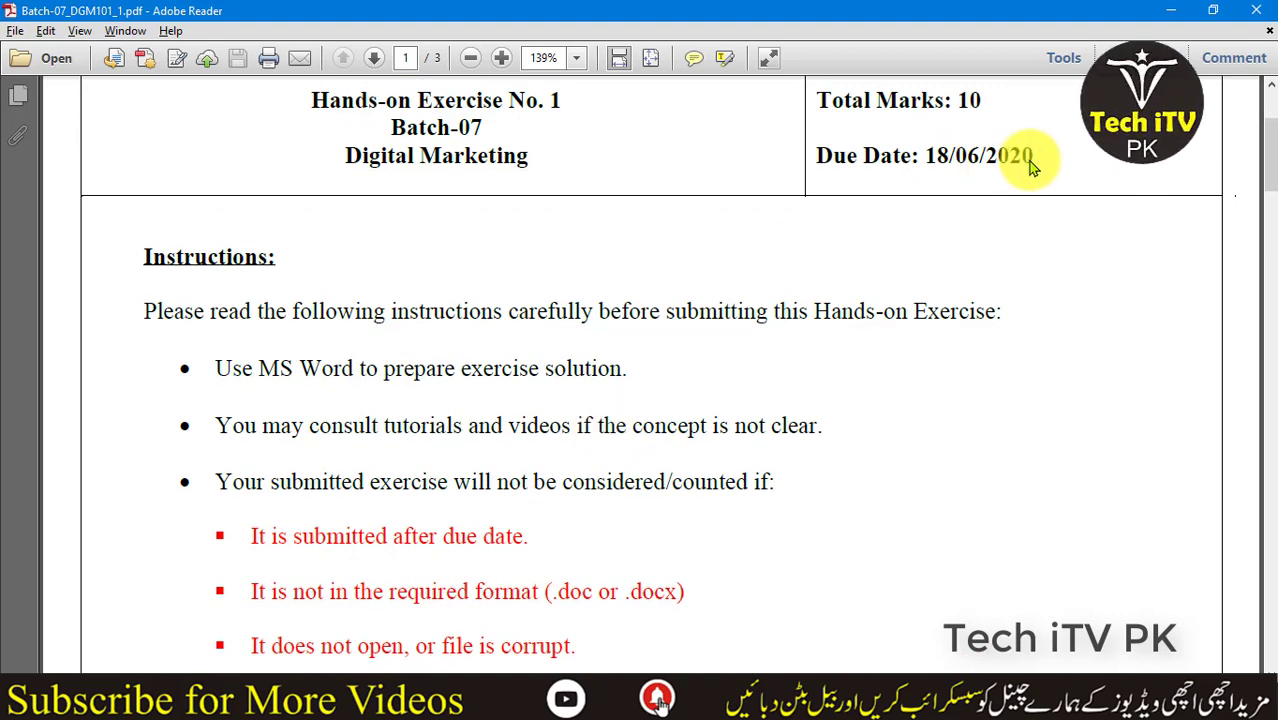
drag(213, 368, 627, 370)
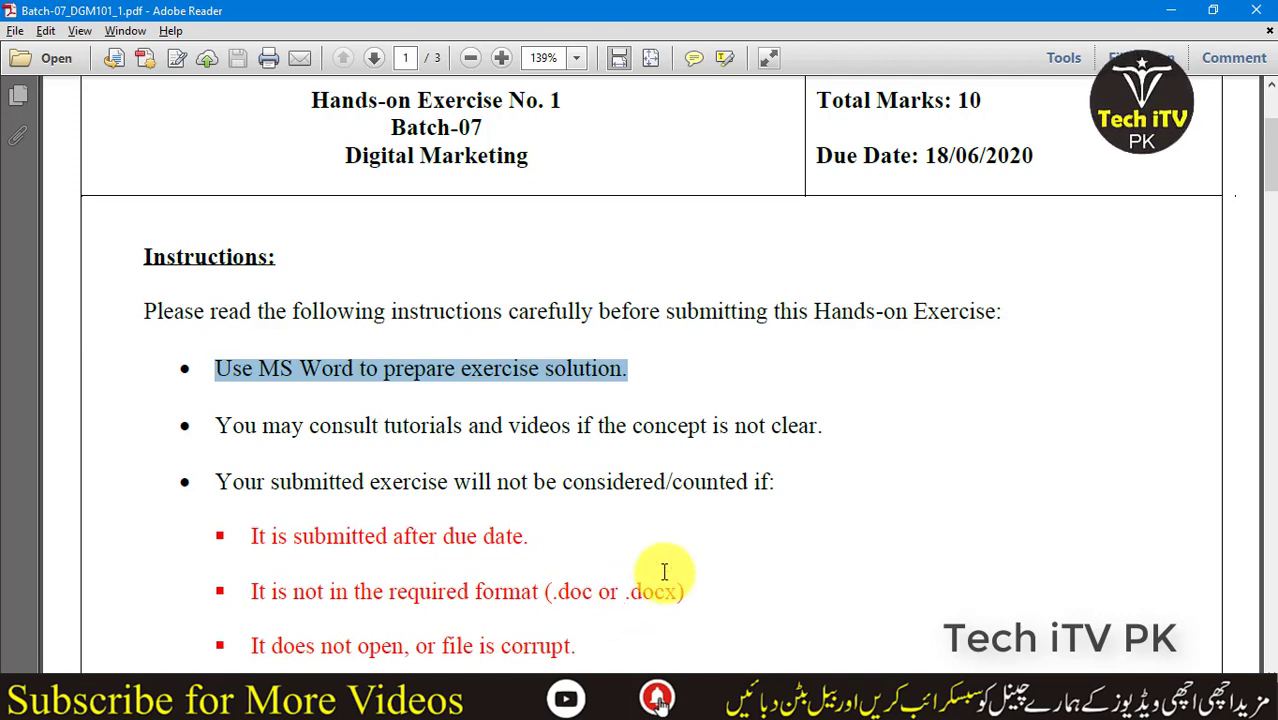
- Create a new Microsoft Word document named "DM ex 1" in the DM folder of Batch 7 Ex
click(205, 700)
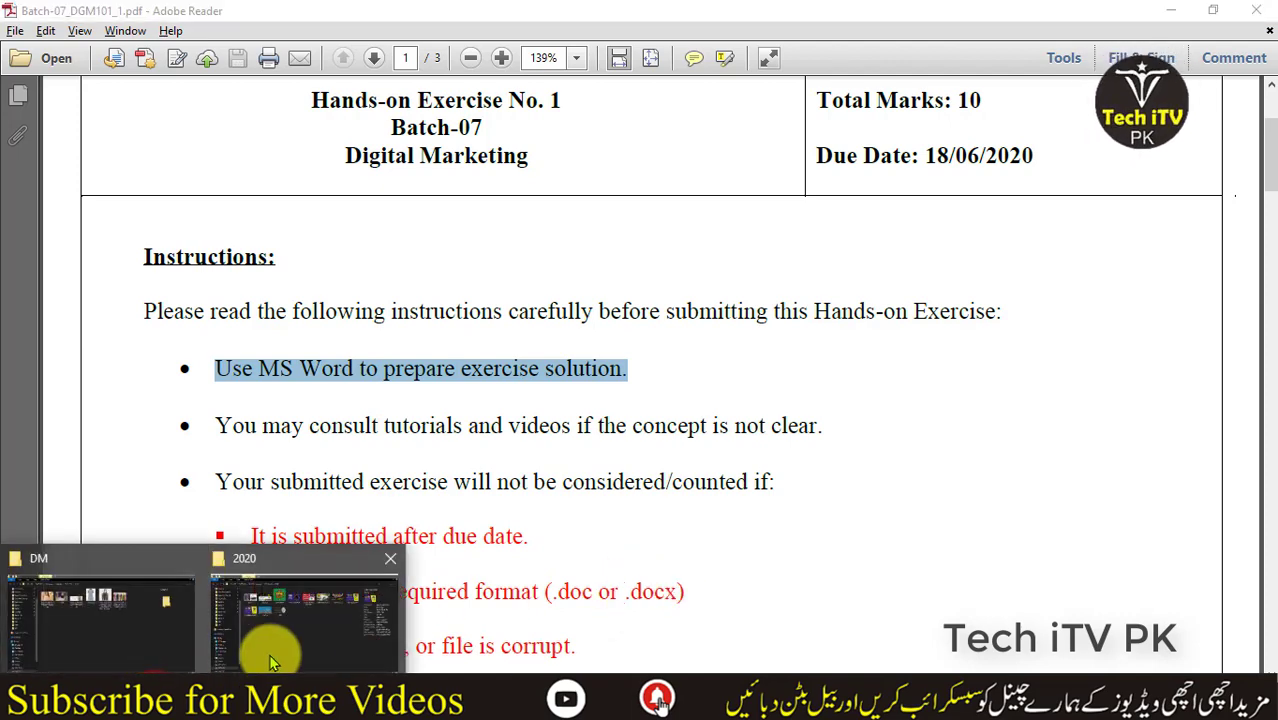
click(270, 640)
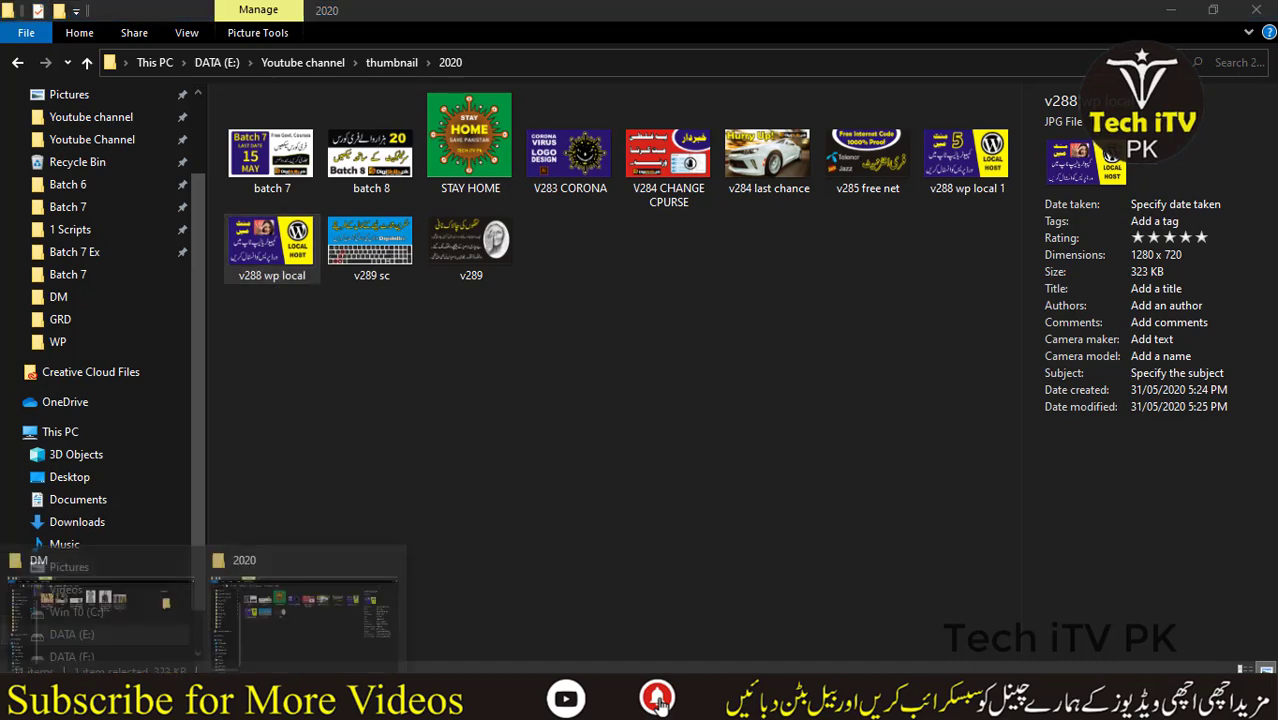
click(165, 600)
right_click(401, 465)
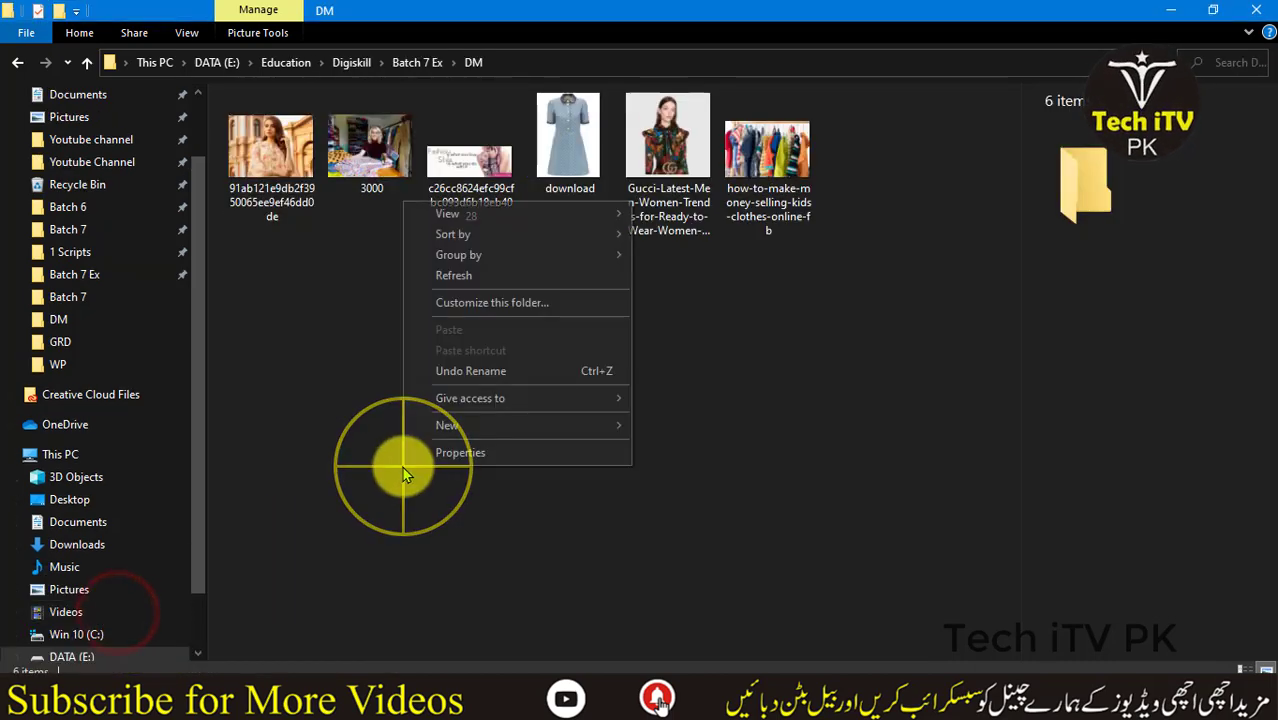
click(493, 430)
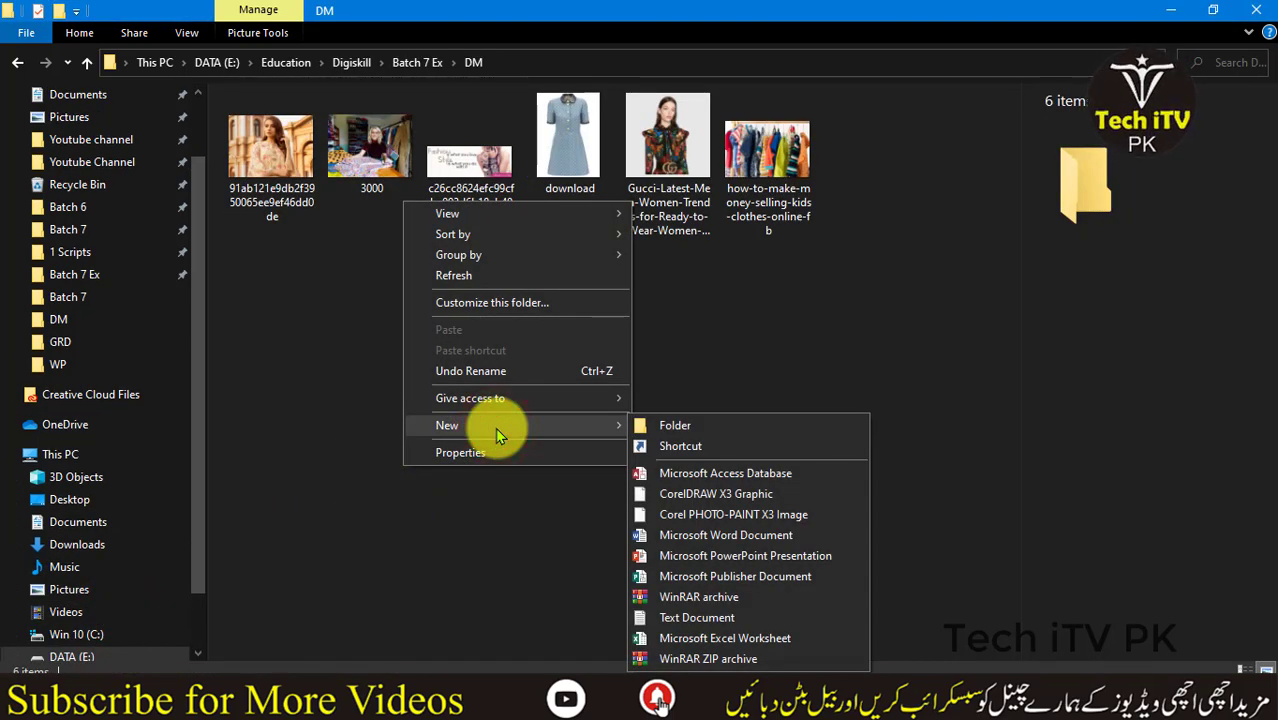
click(727, 537)
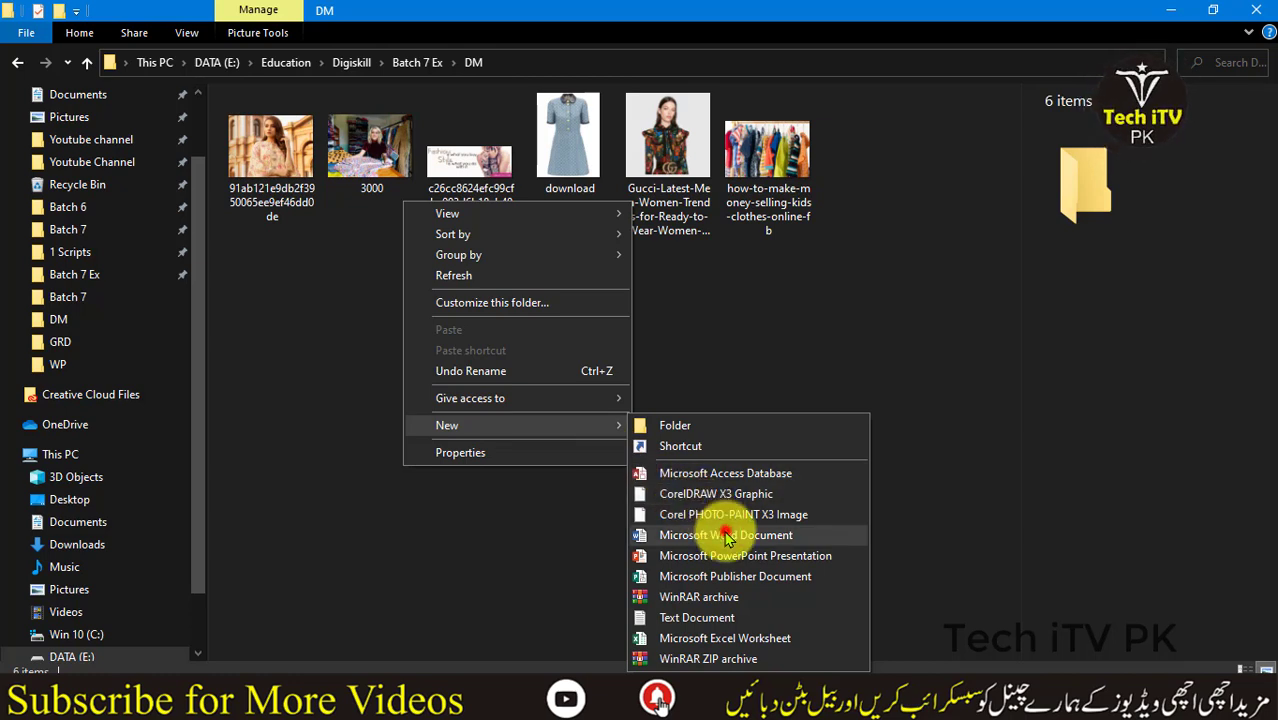
text(DM ex)
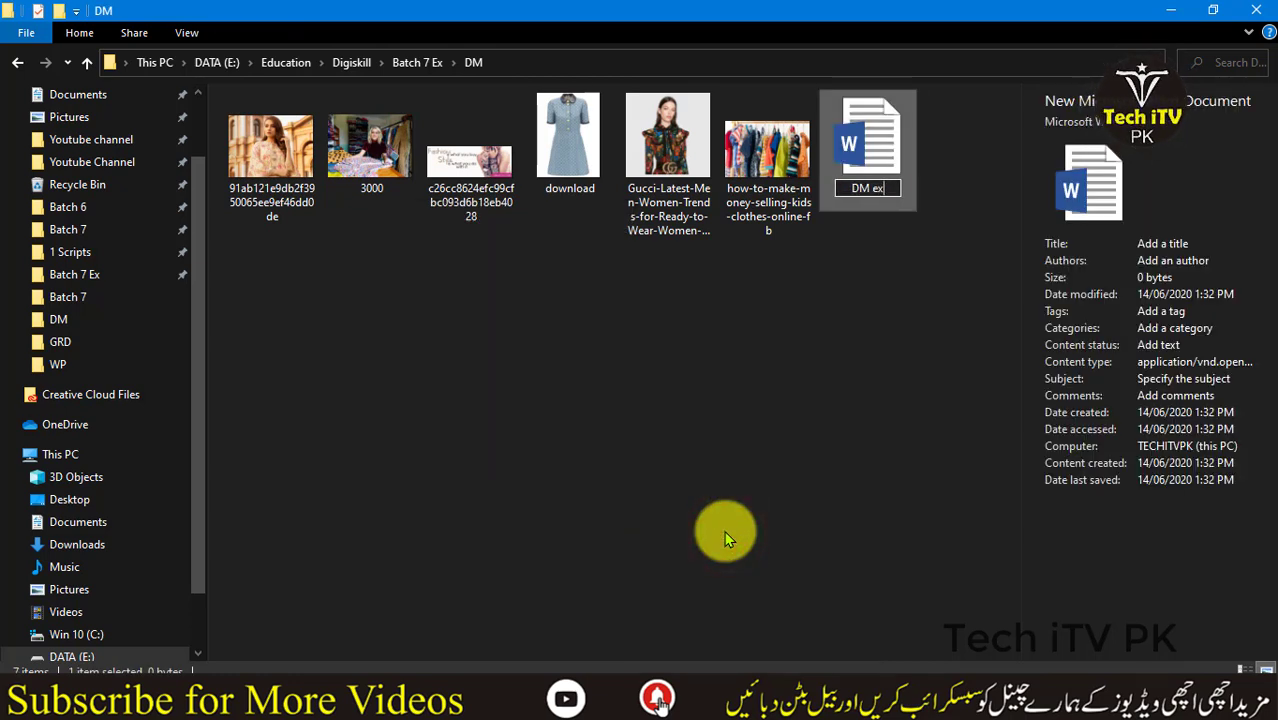
text( 1)
key(Return)
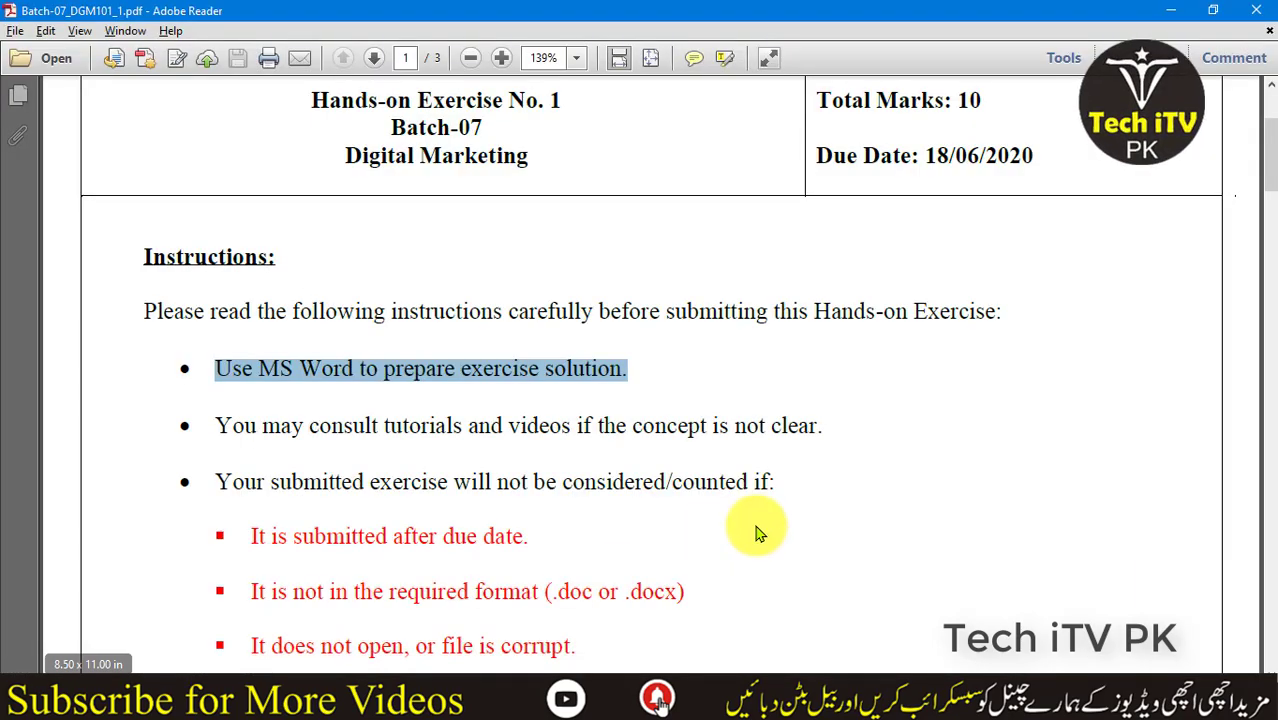
- Read the exercise PDF's remaining instructions, the clothing brand scenario and the task list
scroll(756, 528, down, 15)
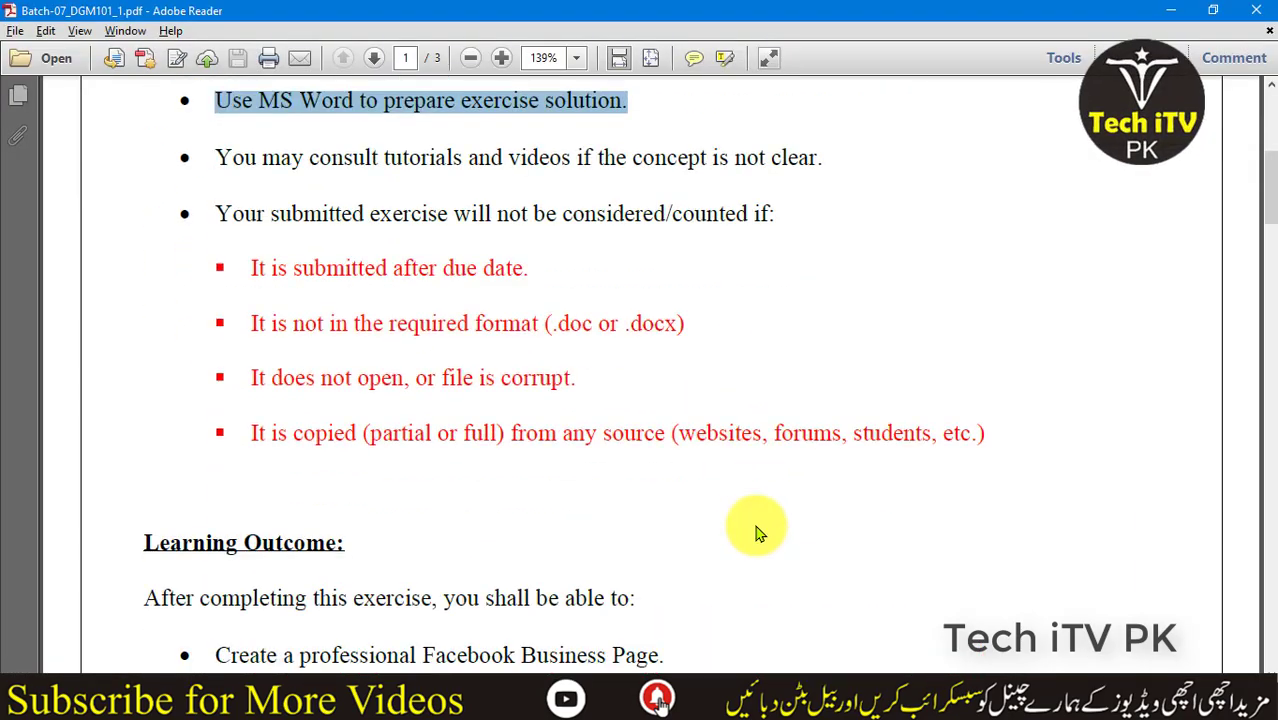
scroll(756, 532, down, 8)
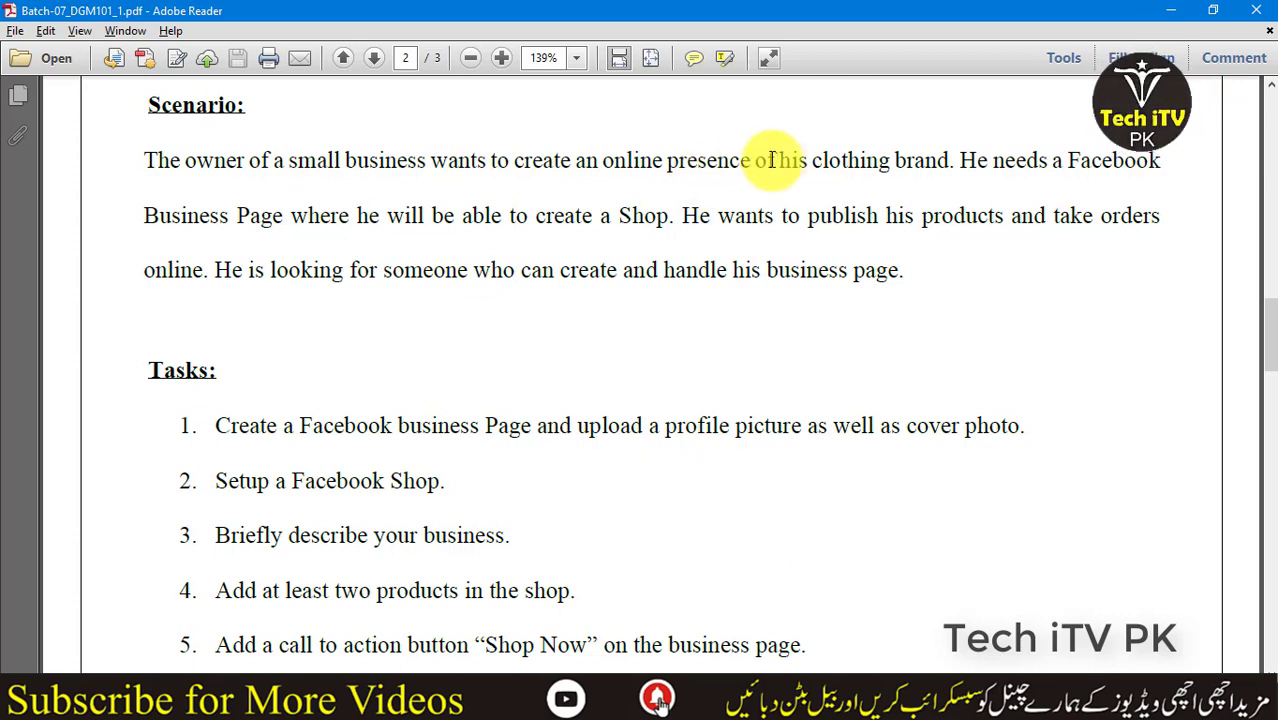
drag(812, 162, 922, 174)
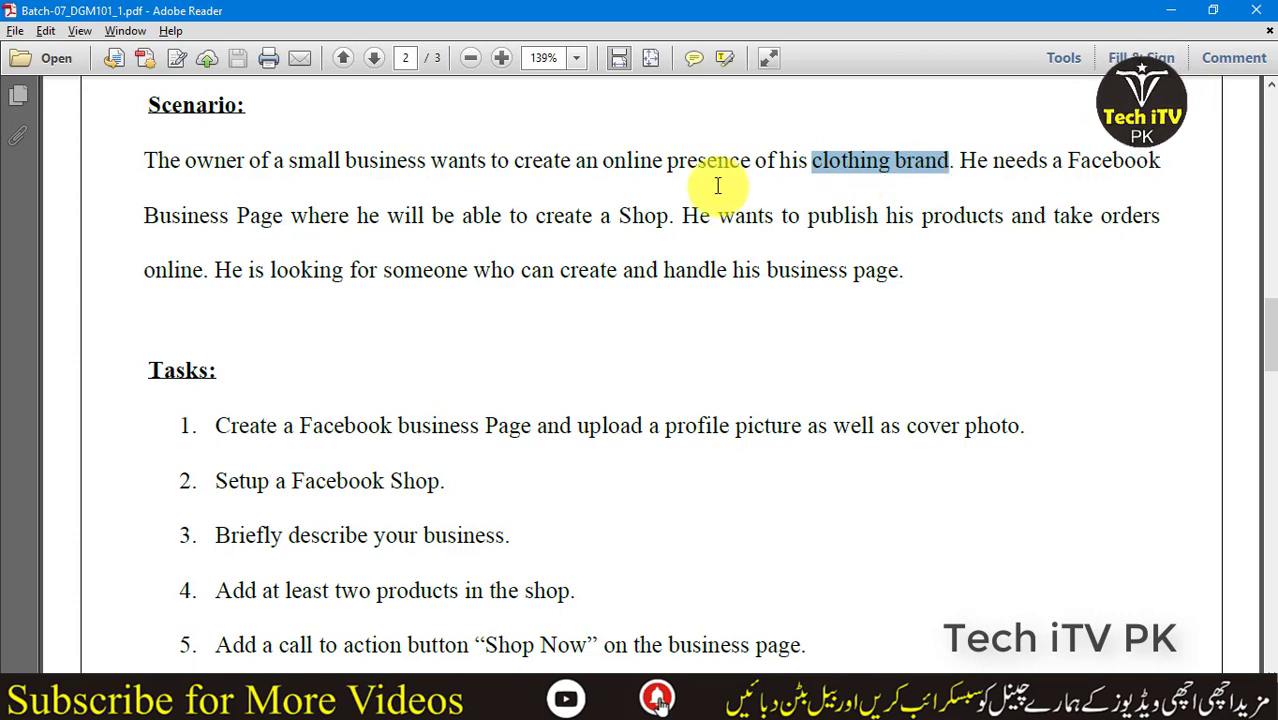
drag(613, 214, 642, 222)
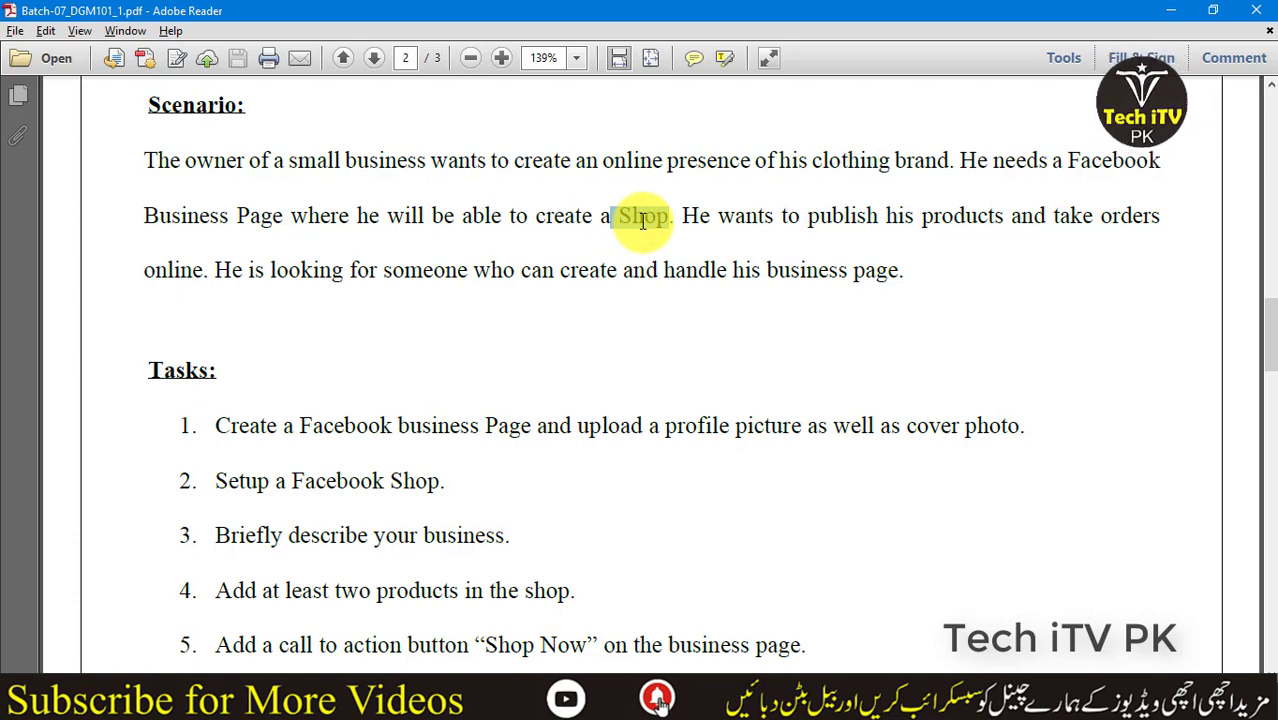
scroll(502, 400, down, 2)
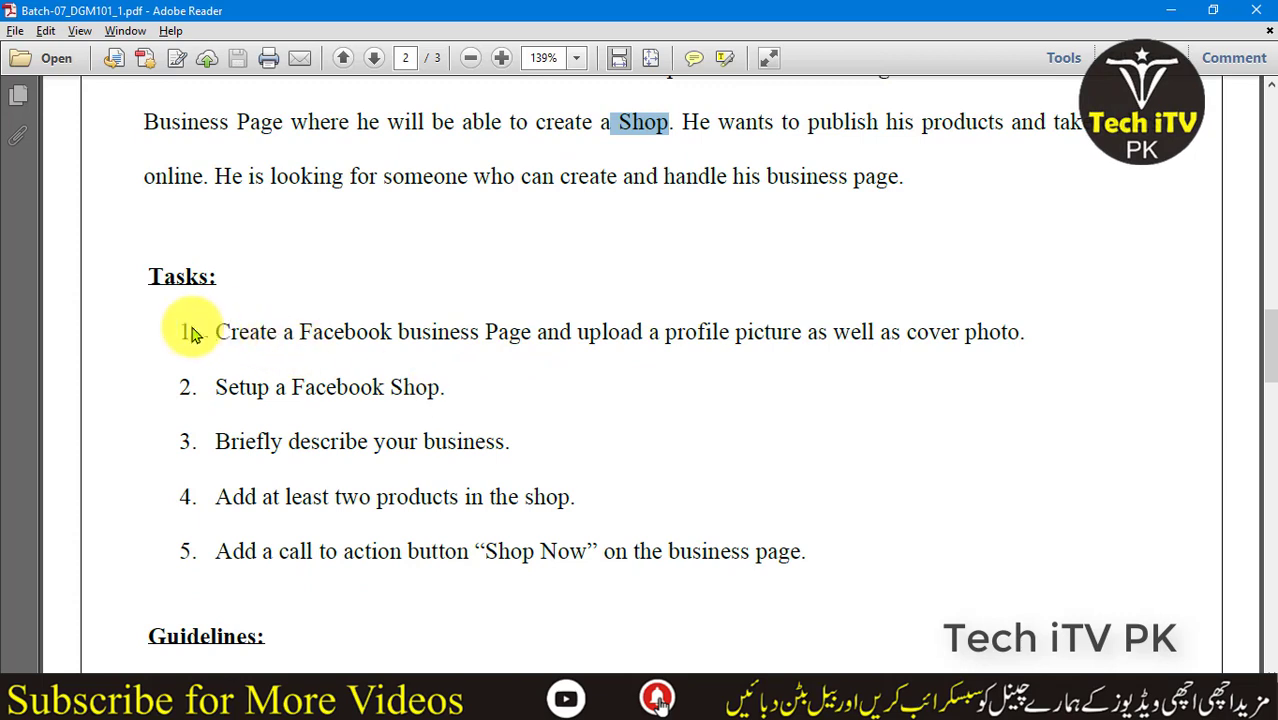
- Copy the five numbered tasks from the PDF and paste them below an empty first line in the DM ex 1 Word document
click(179, 325)
drag(179, 325, 812, 551)
key(ctrl+c)
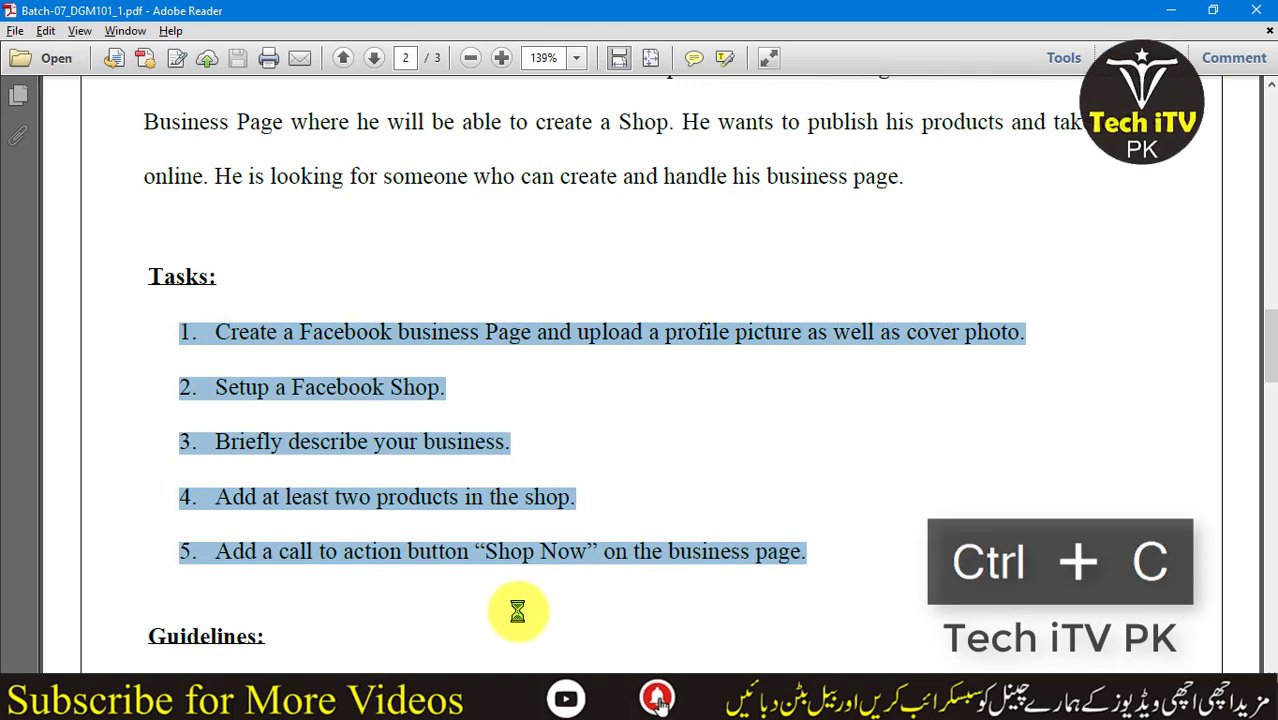
click(565, 680)
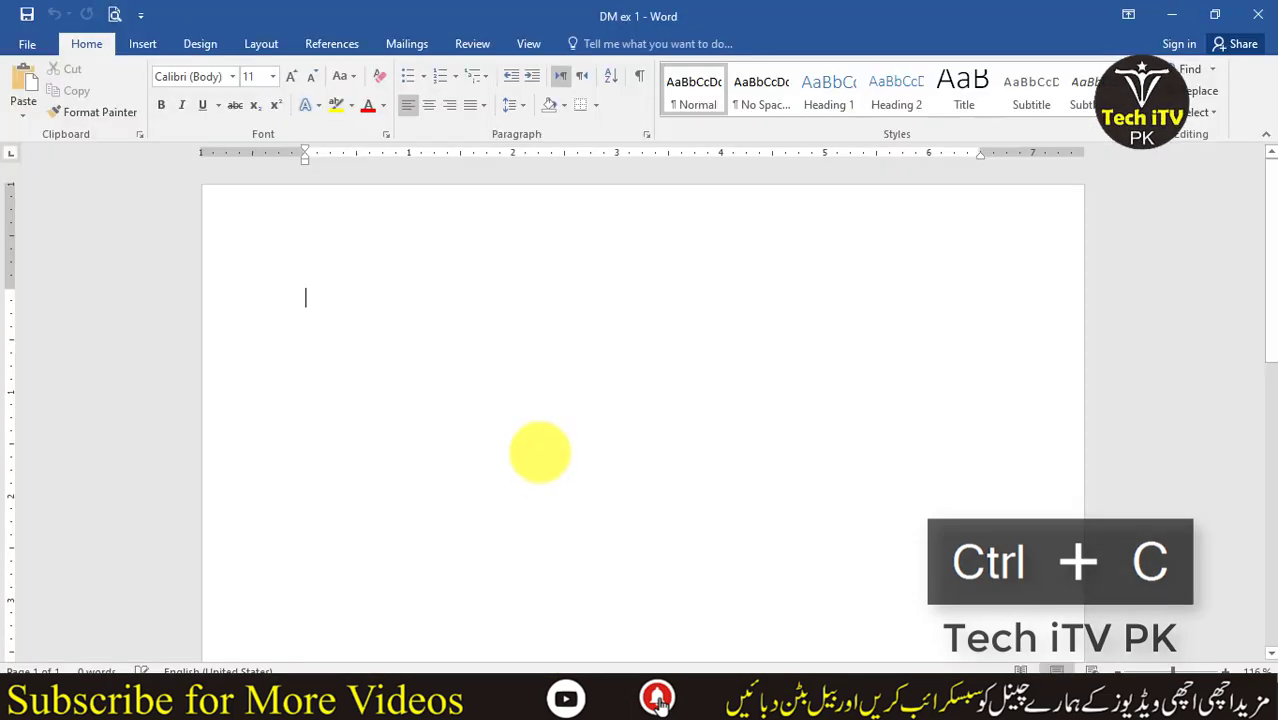
key(Return)
key(ctrl+v)
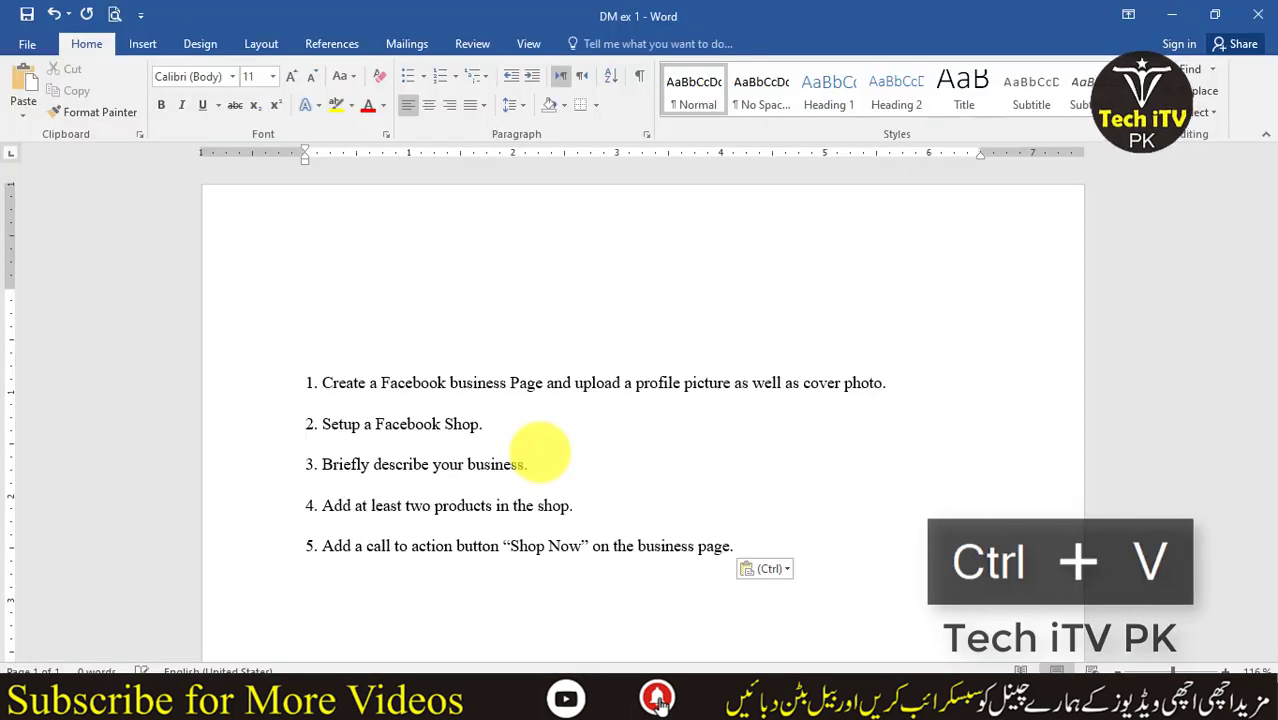
- Copy the PDF heading "Hands-on Exercise No. 1 Batch-07 Digital Marketing" and paste it above the tasks in the Word document
click(326, 262)
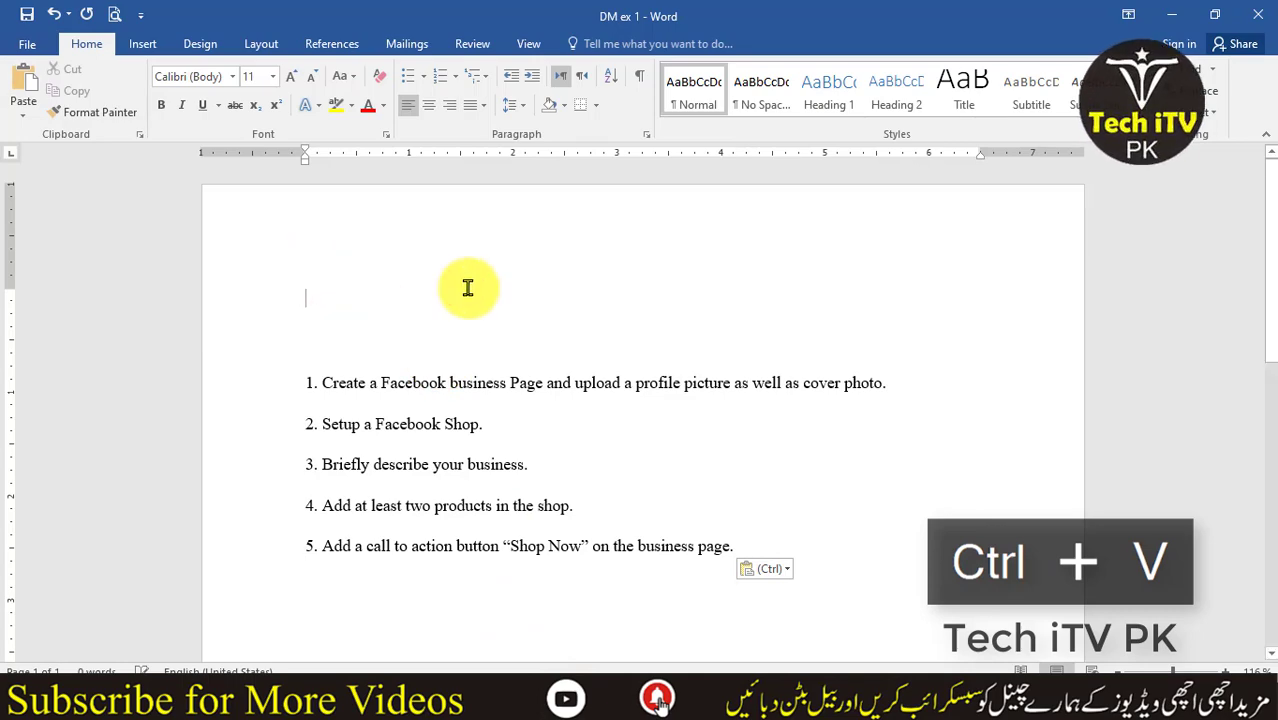
click(392, 695)
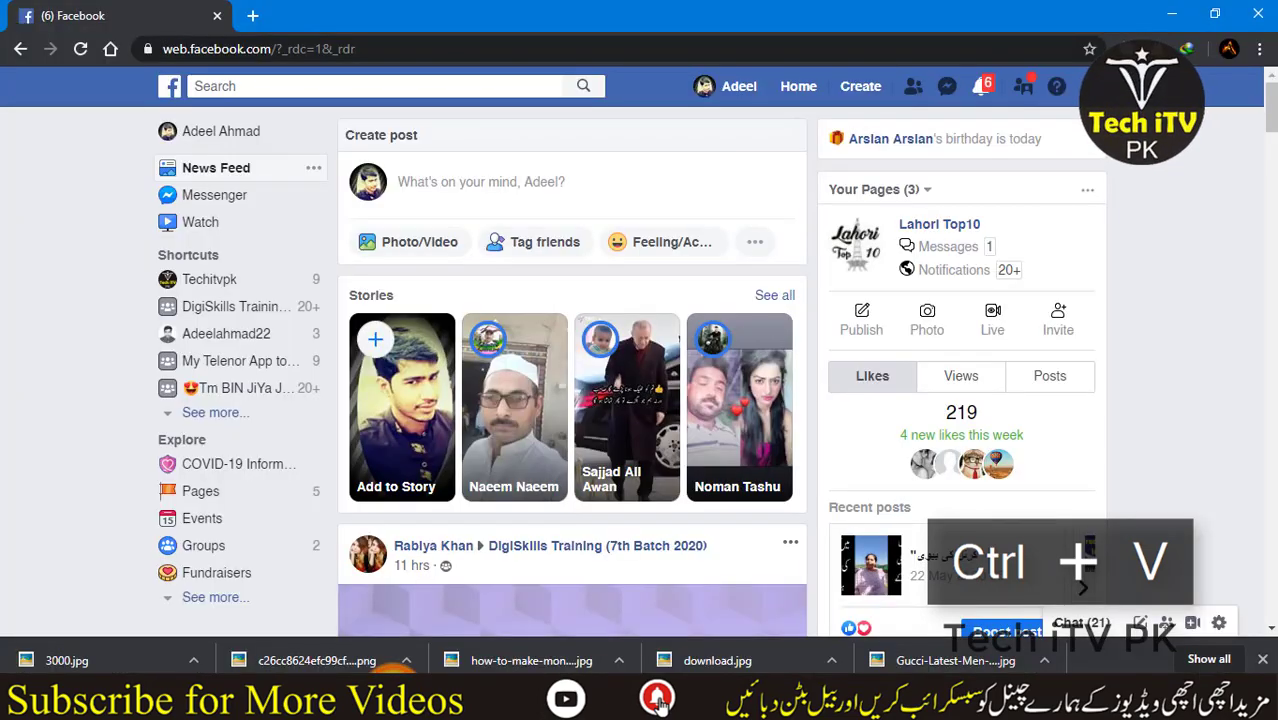
click(392, 695)
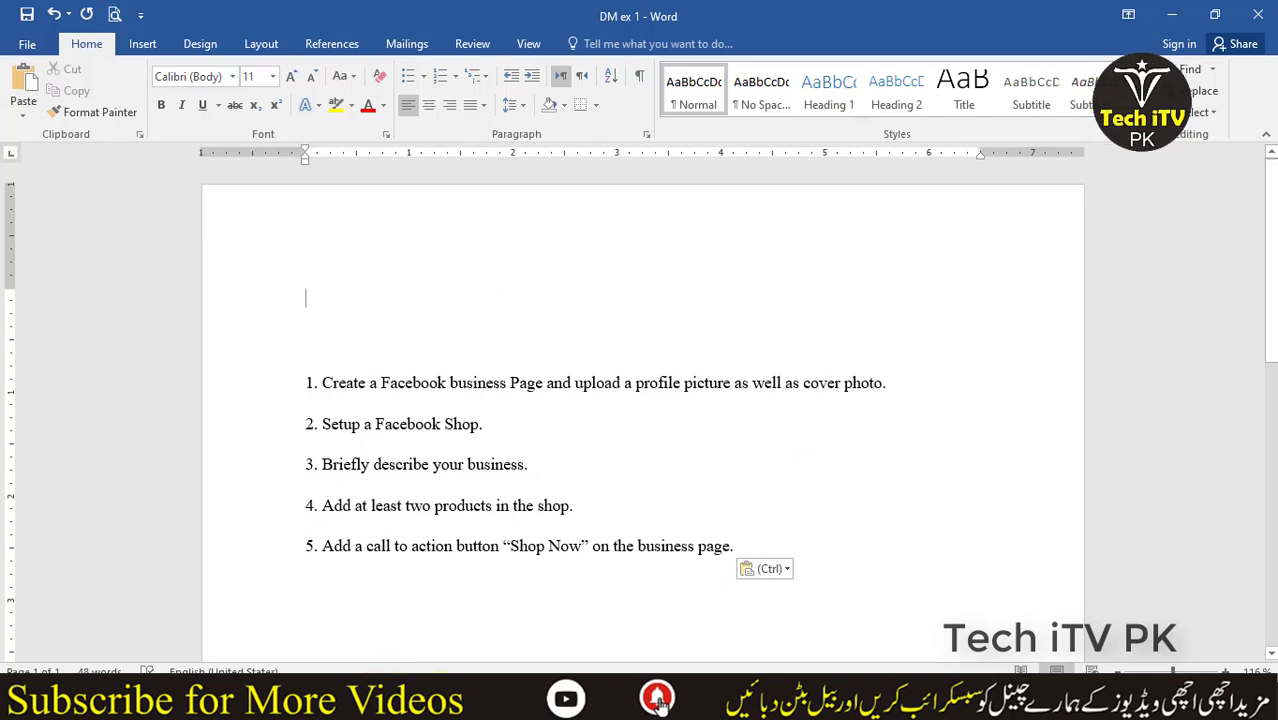
click(390, 695)
scroll(623, 455, up, 10)
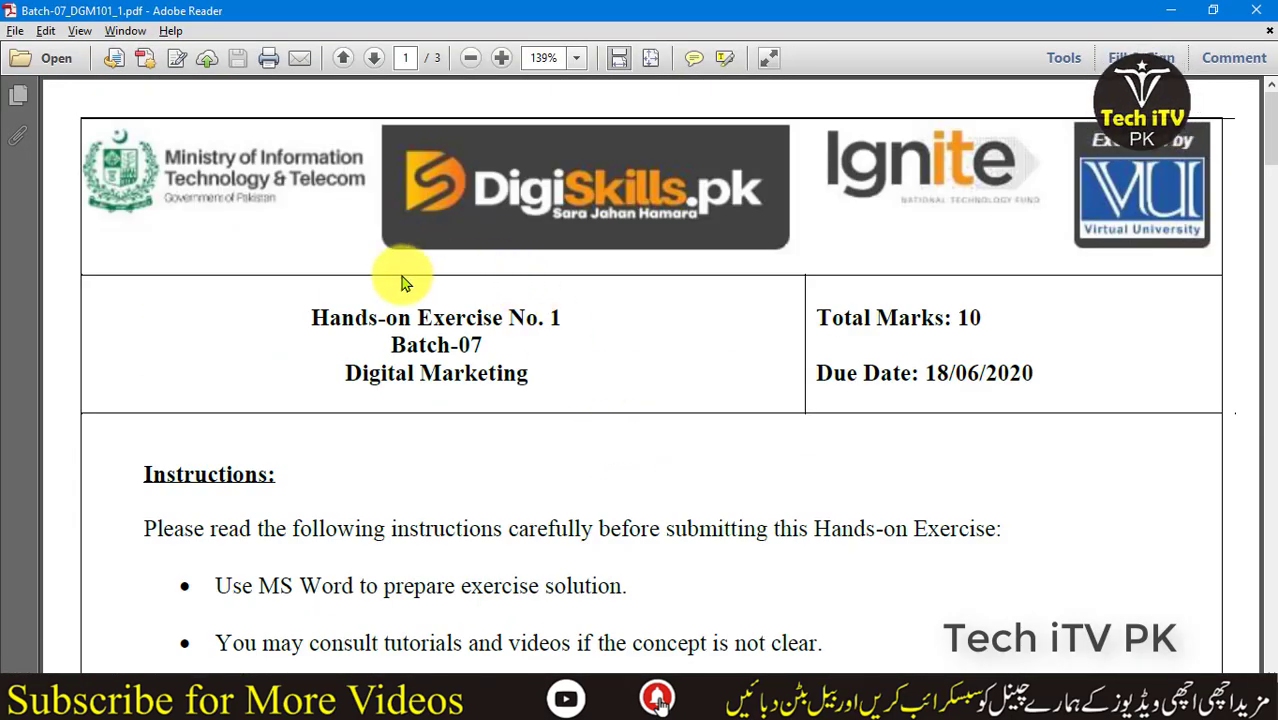
drag(305, 325, 500, 372)
key(ctrl+c)
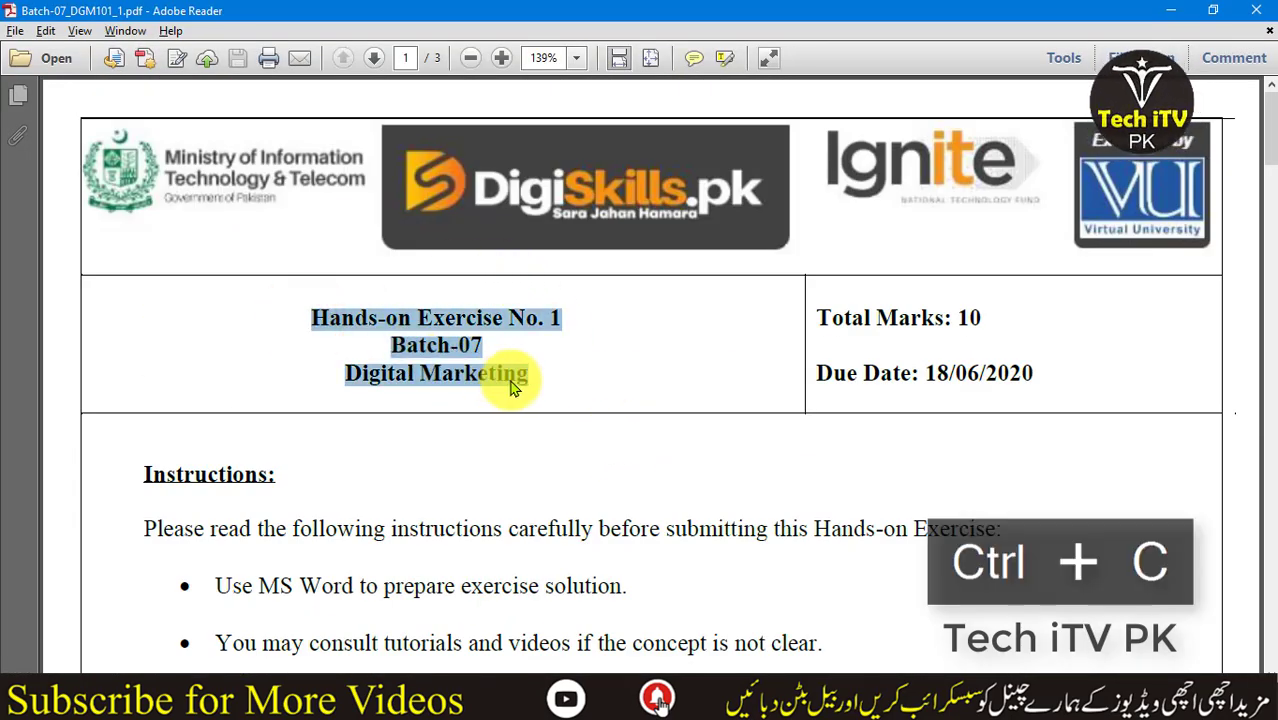
click(390, 695)
click(579, 291)
key(ctrl+v)
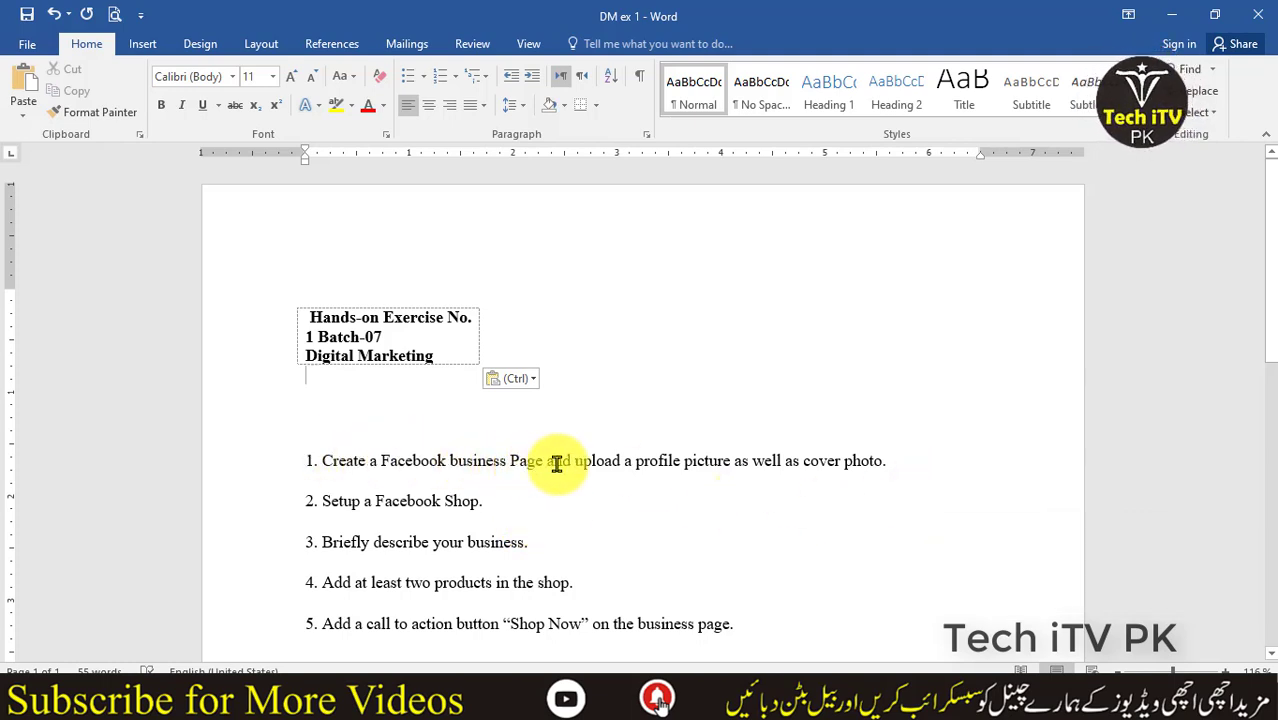
click(636, 460)
drag(679, 460, 733, 460)
click(808, 460)
drag(865, 459, 866, 459)
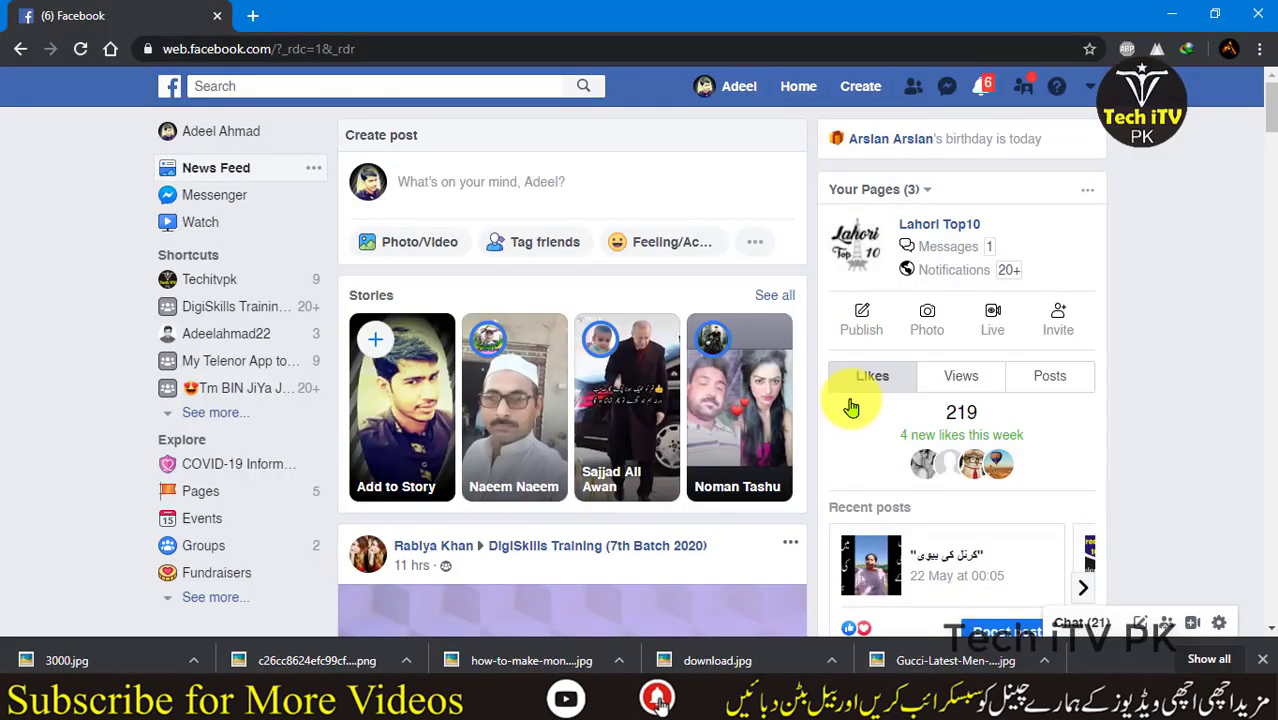
- Start creating a new Facebook Page of the Business or brand type
click(862, 88)
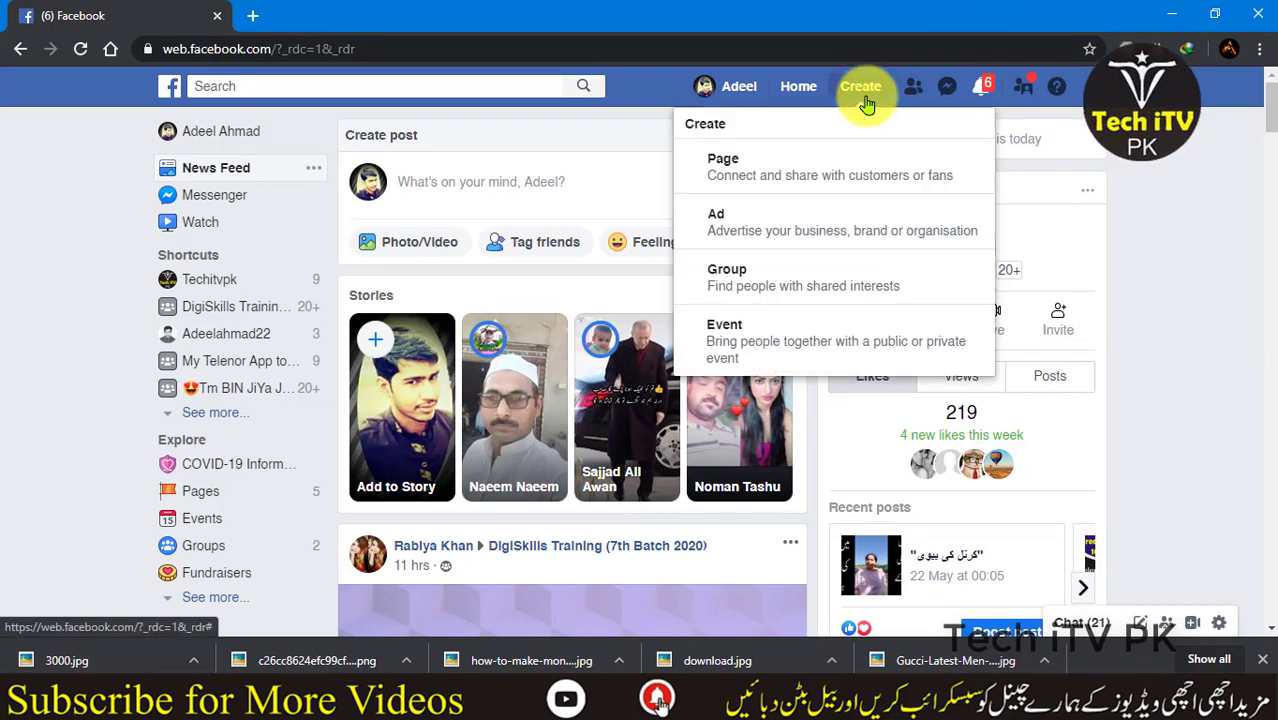
click(808, 180)
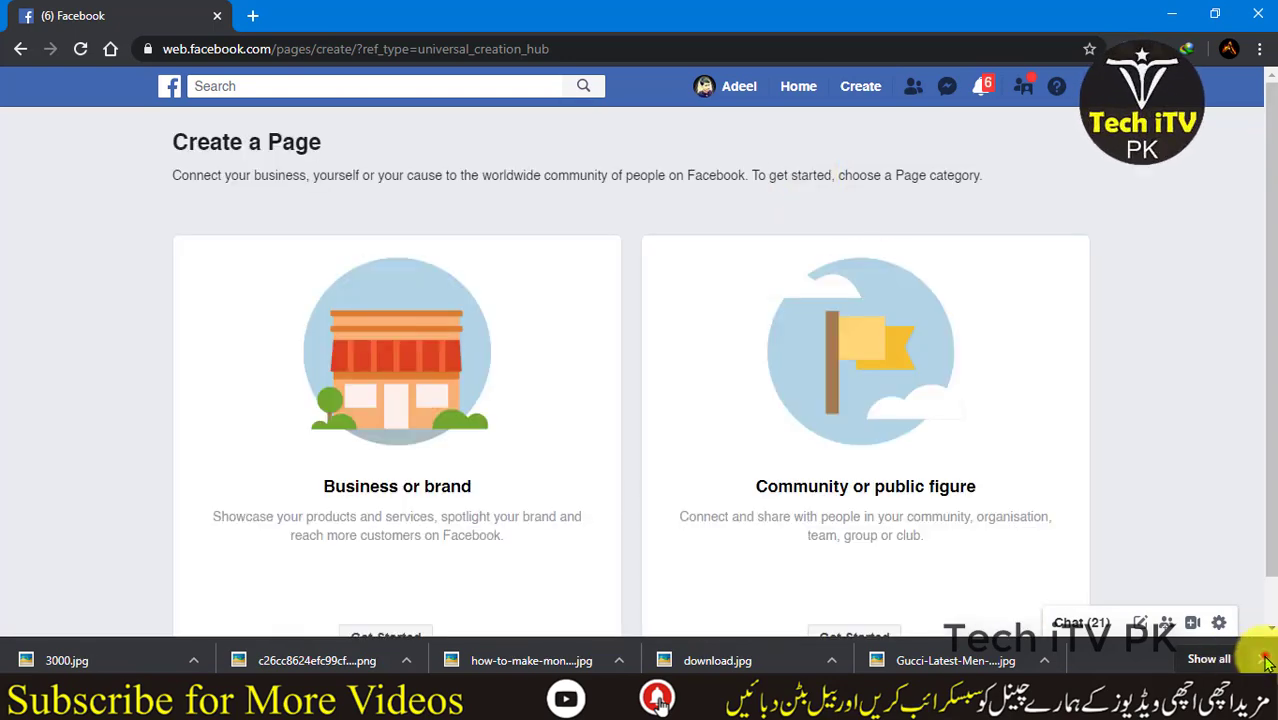
click(1262, 659)
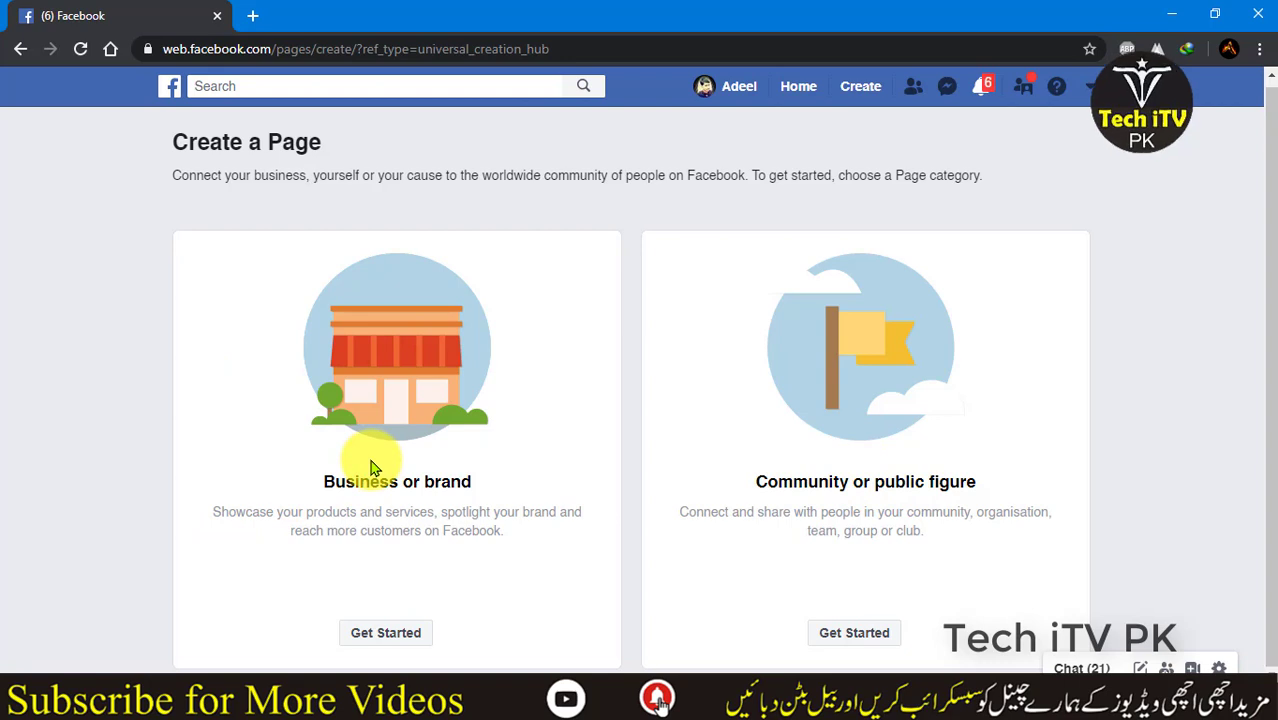
click(392, 638)
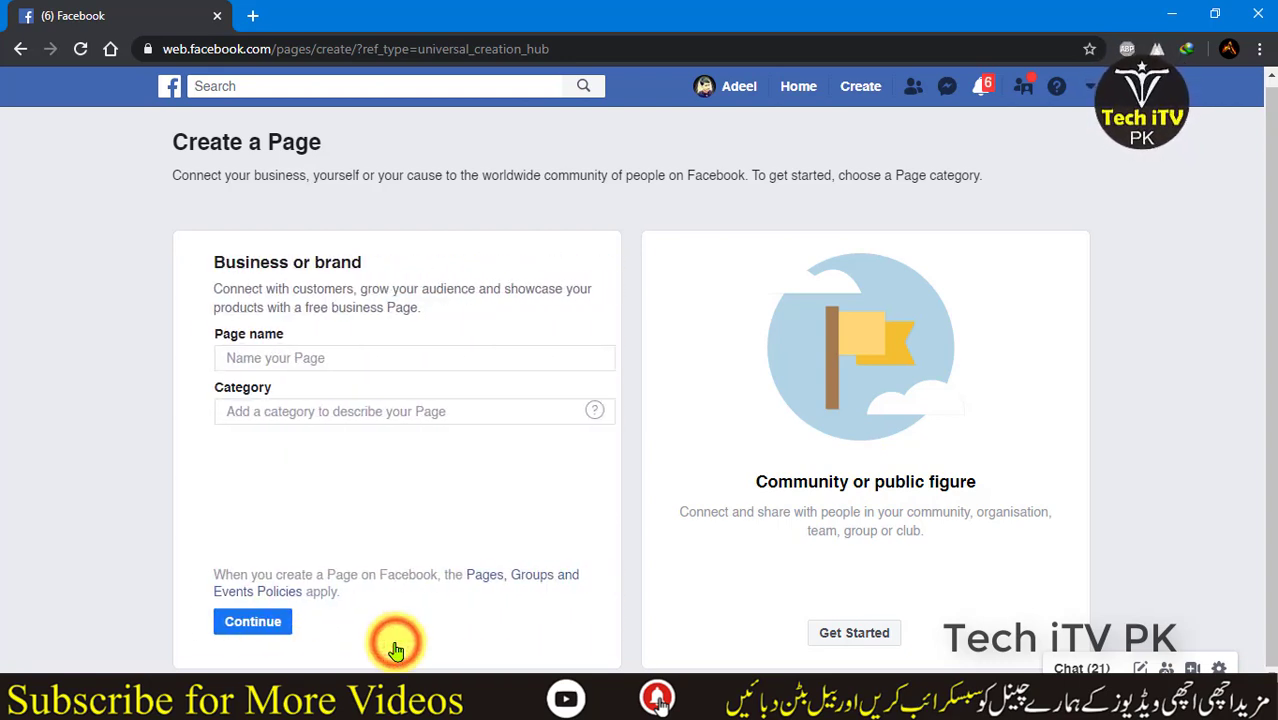
- Name the new business Page "Ali Cloth Merchant"
click(313, 356)
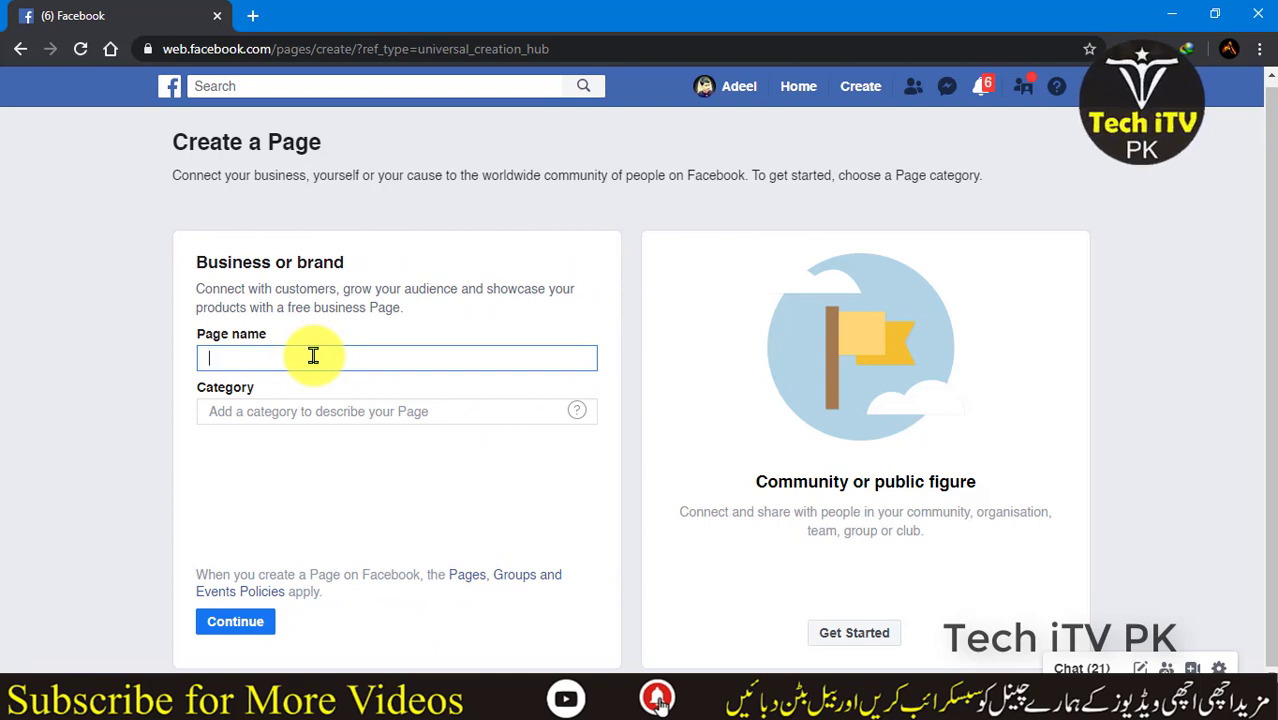
text(Ali Cl)
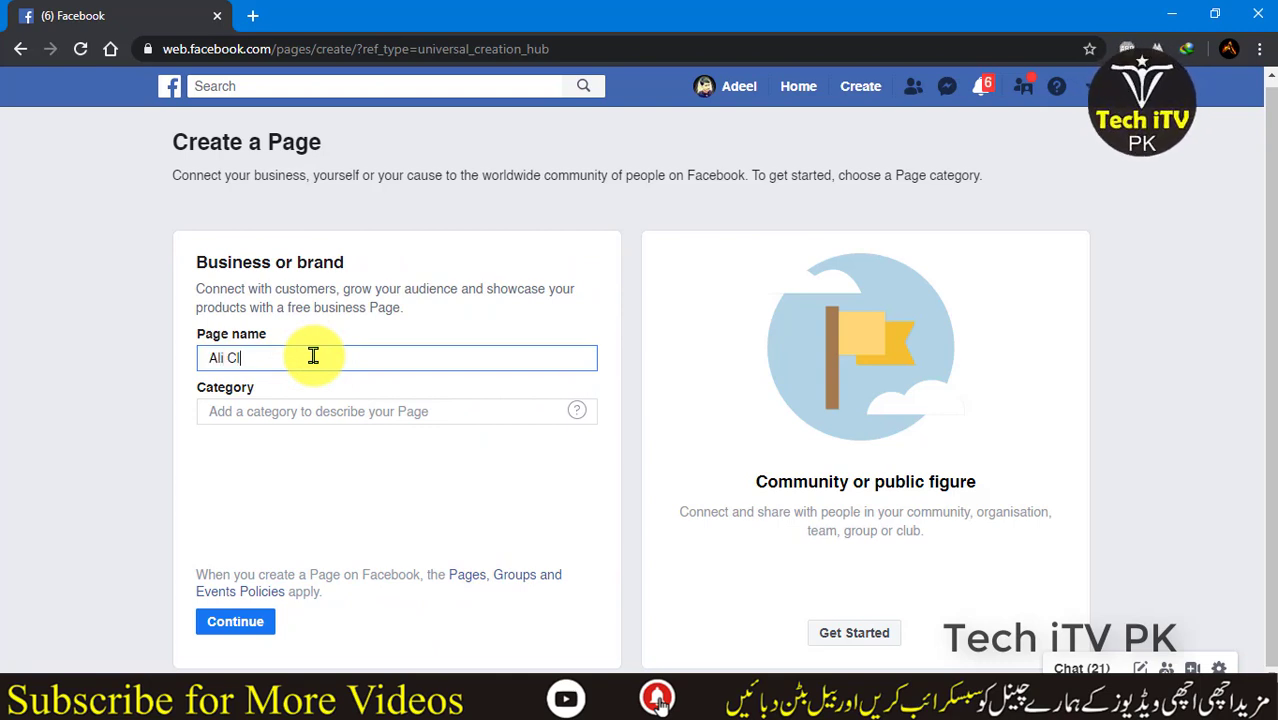
text(oth Mer)
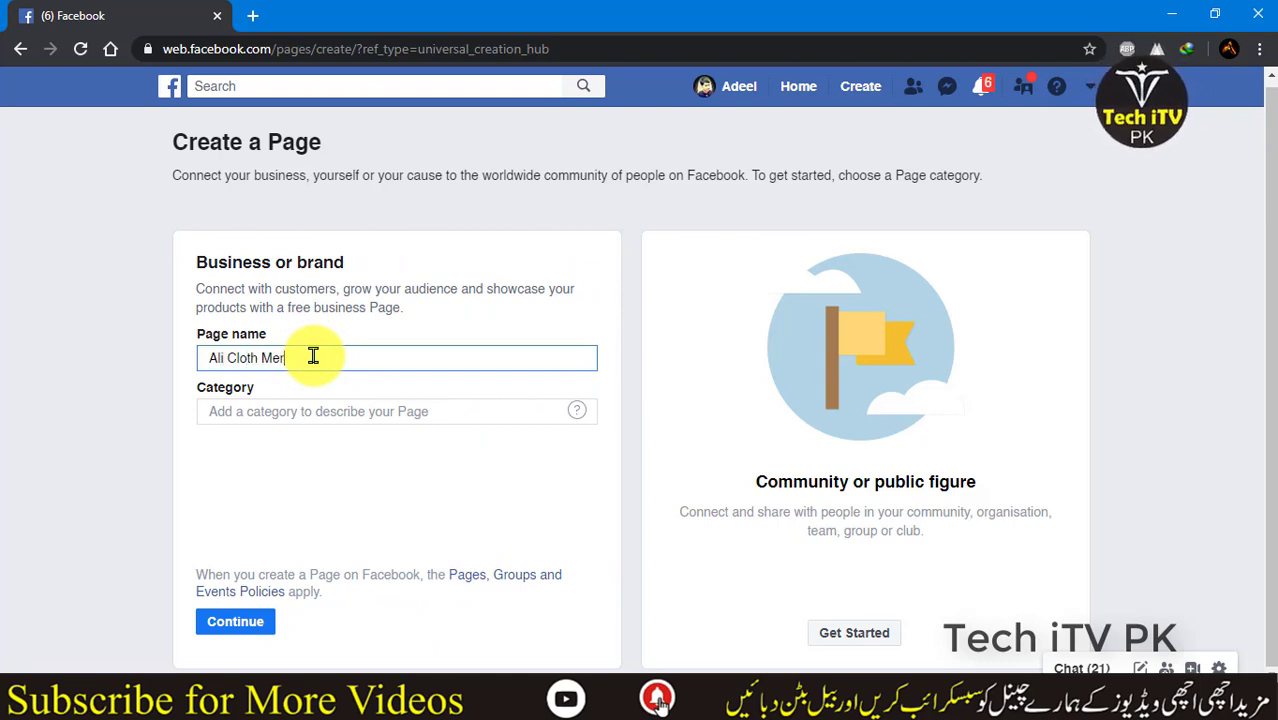
text(chant)
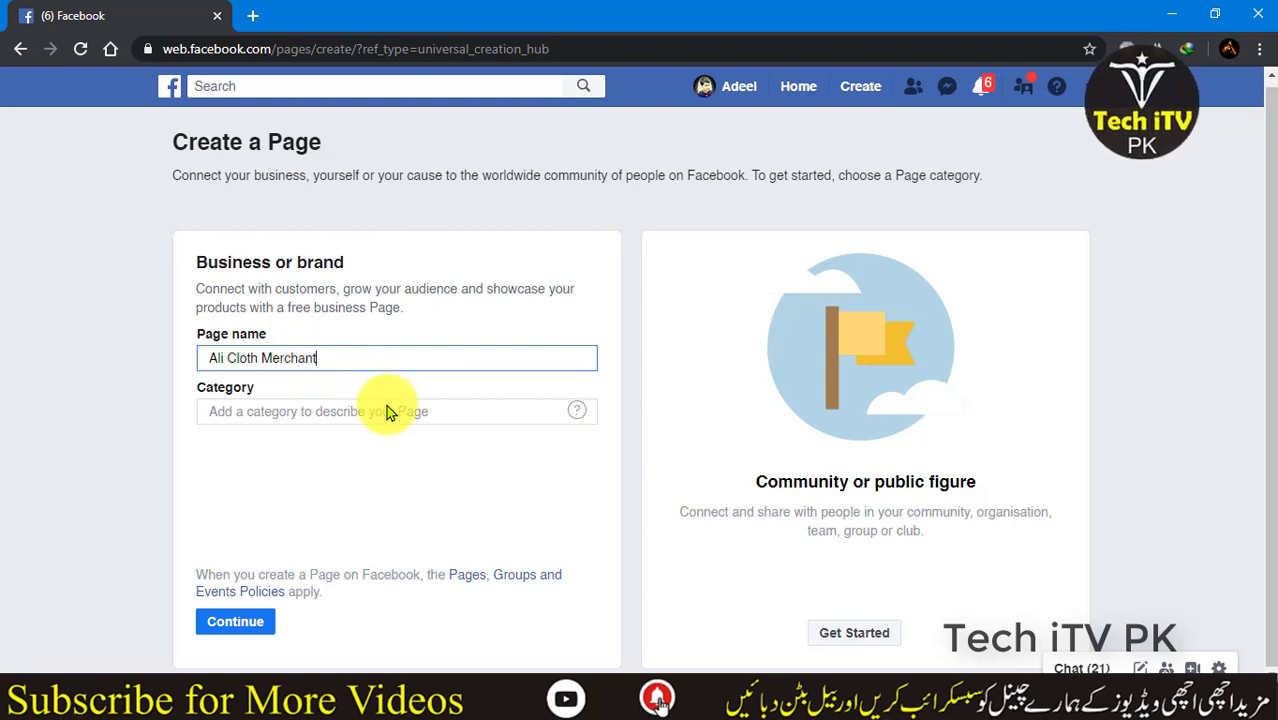
click(385, 411)
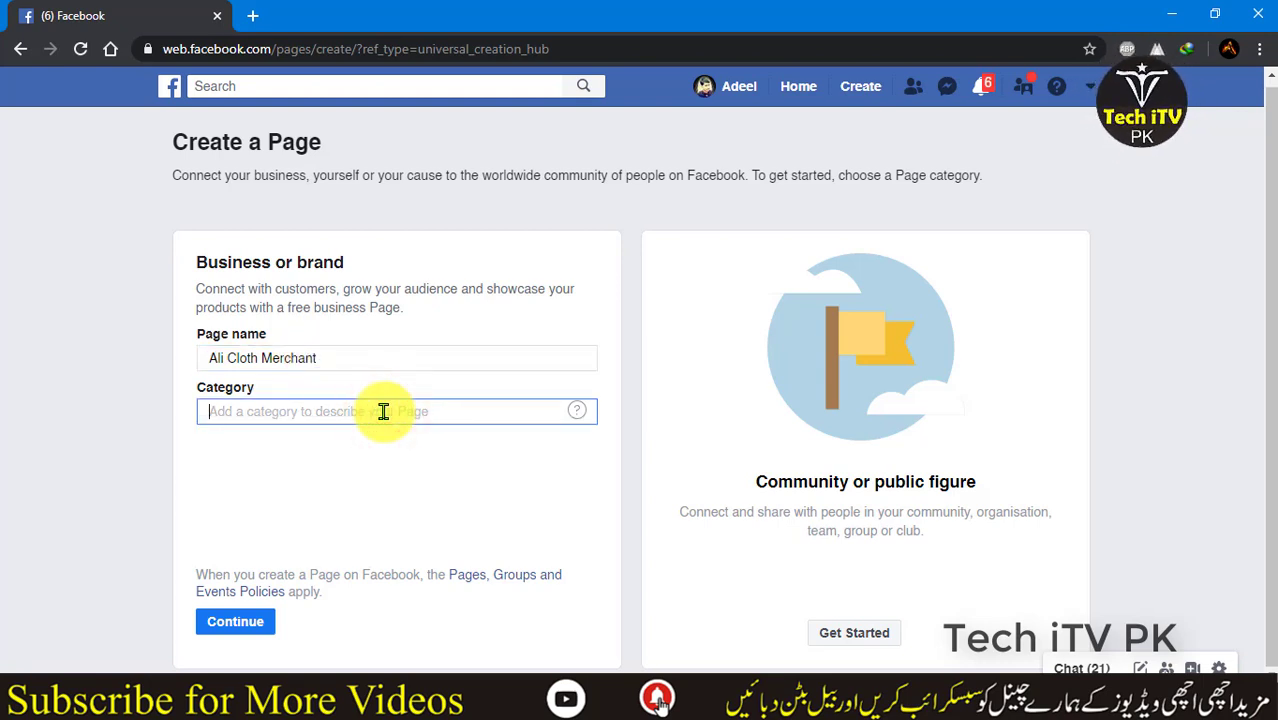
text(cloth)
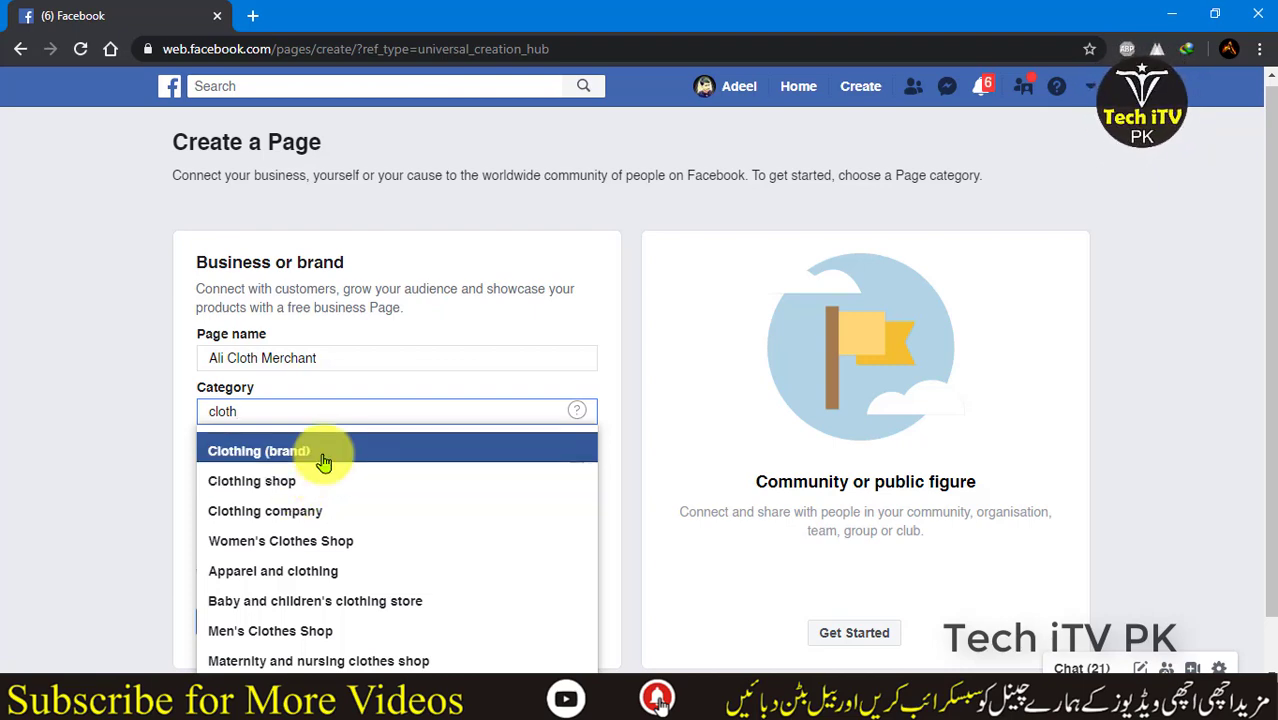
key(alt+Tab)
drag(806, 157, 945, 157)
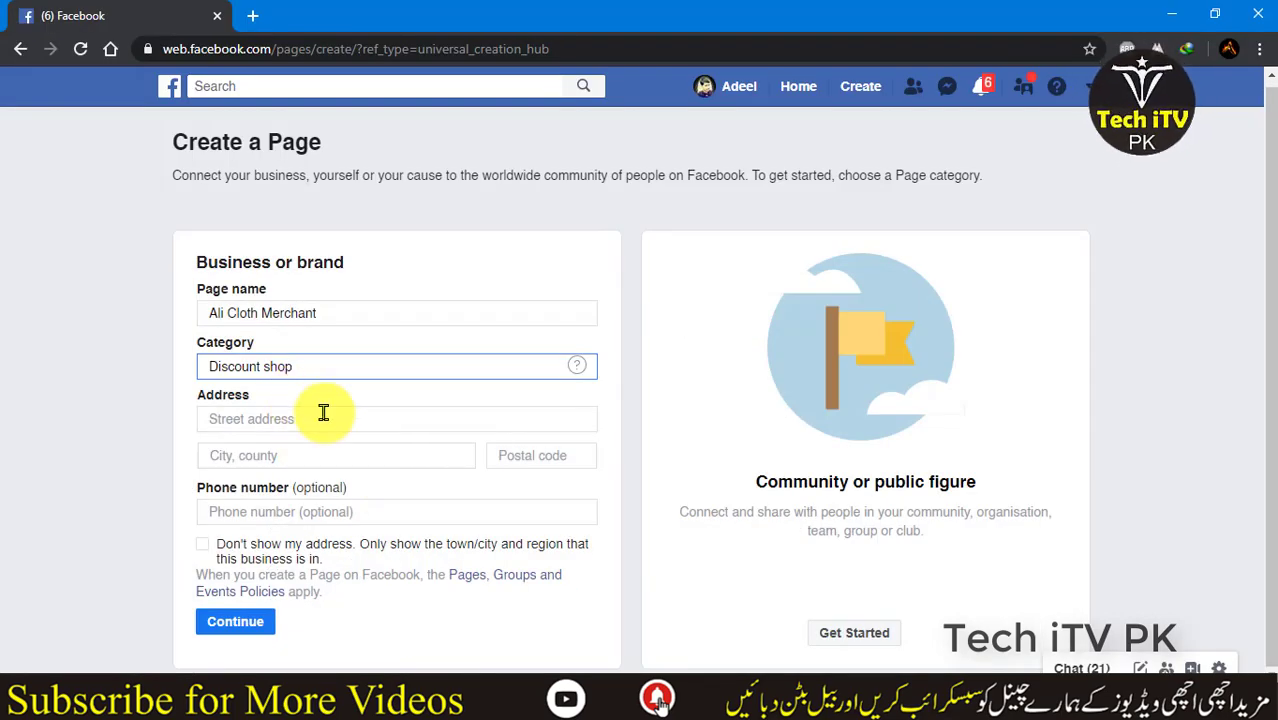
- Set the Page category to "Clothing (brand)" and continue to the profile picture setup
triple_click(328, 362)
text(c)
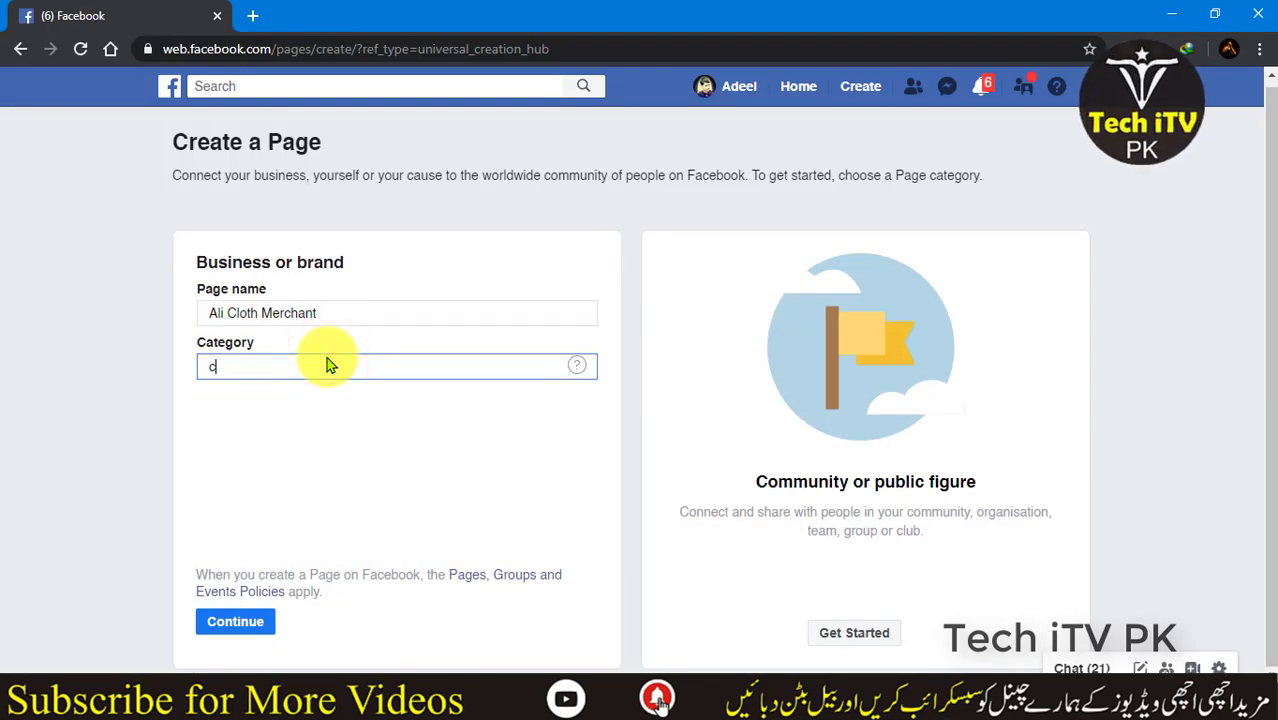
text(loth)
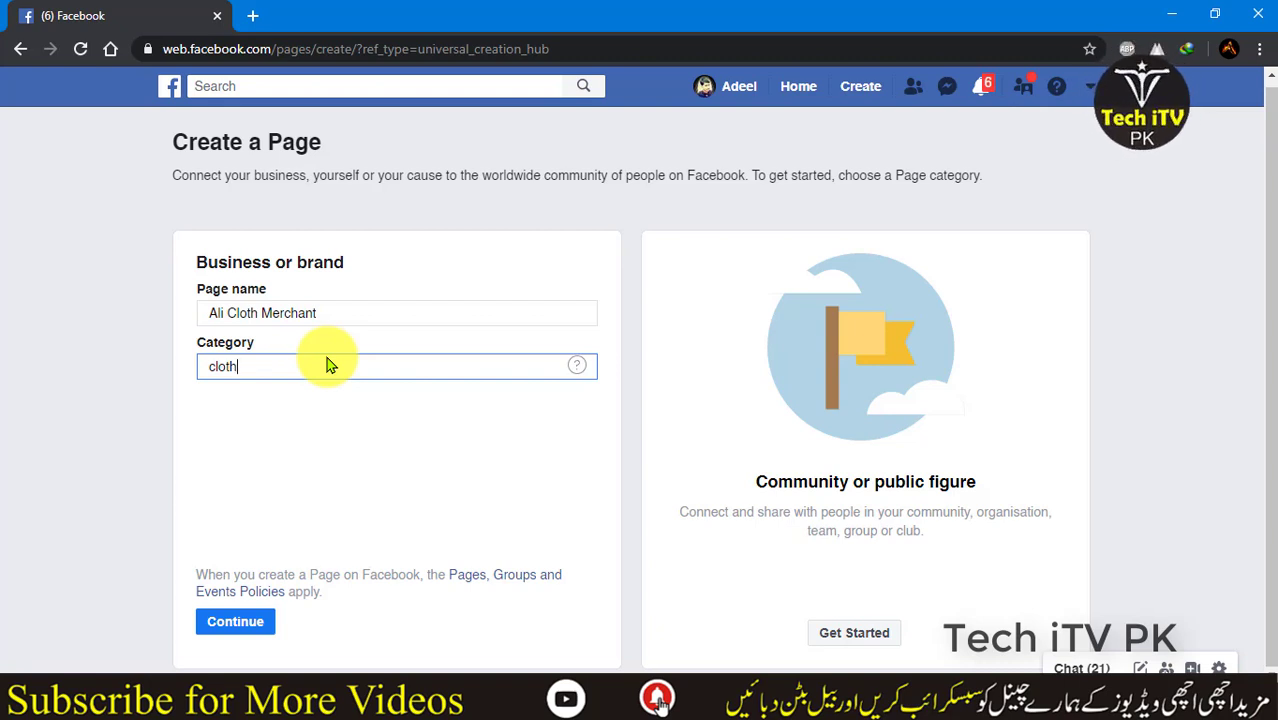
click(286, 394)
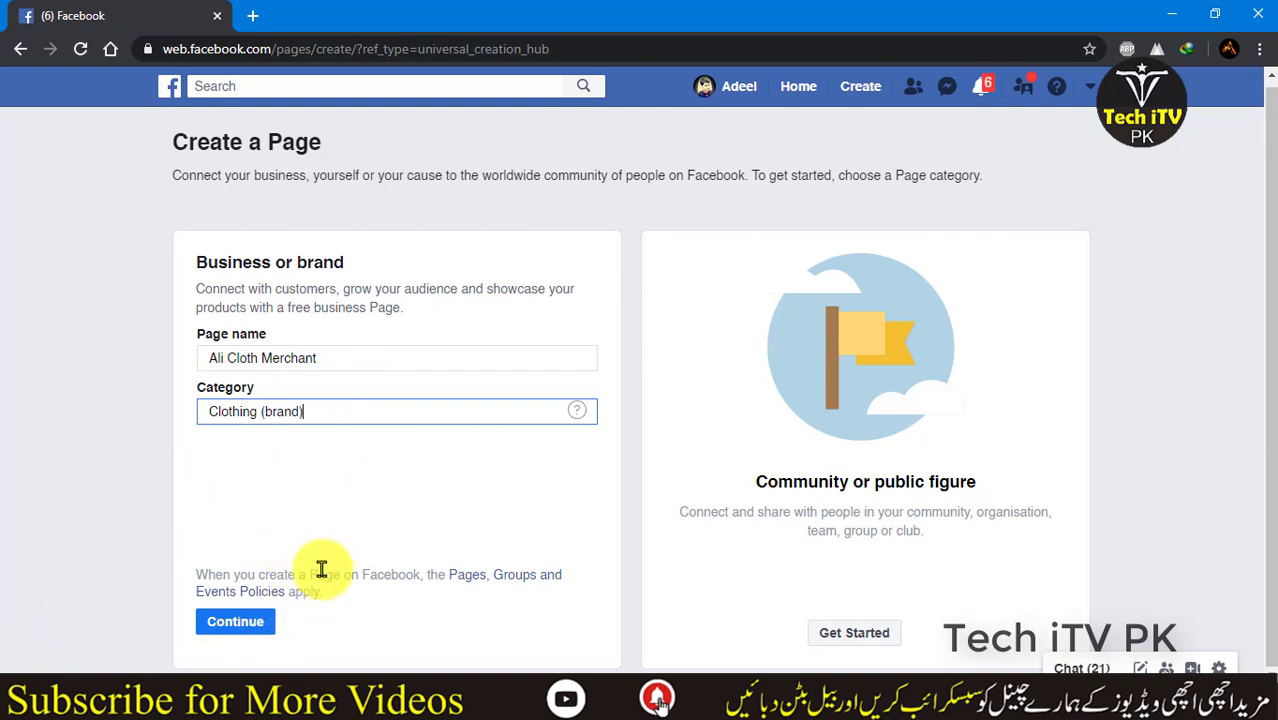
click(234, 628)
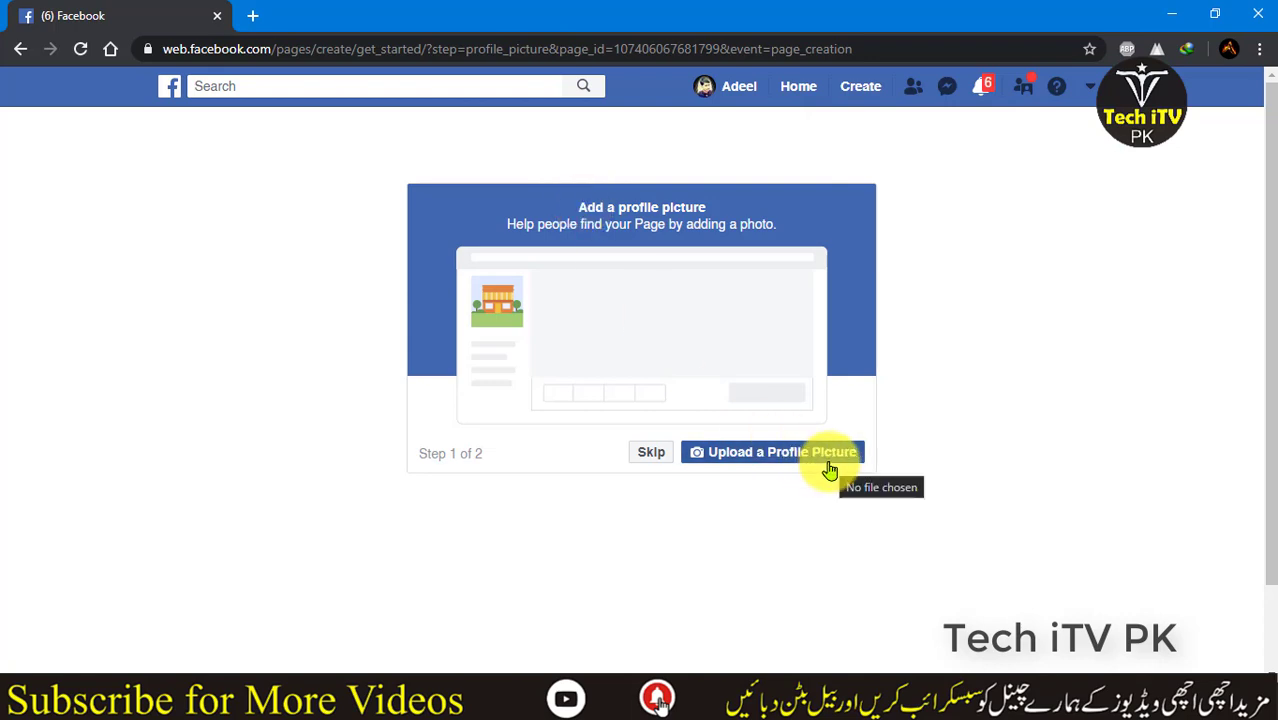
click(765, 465)
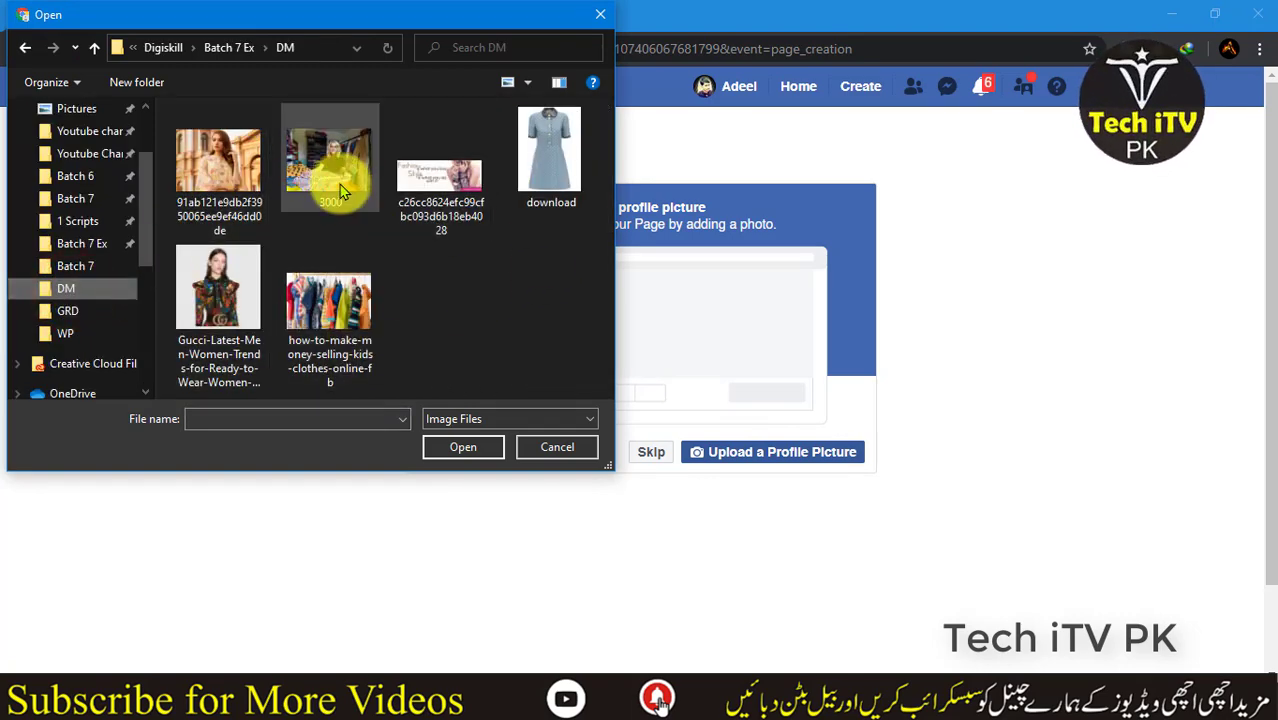
double_click(338, 186)
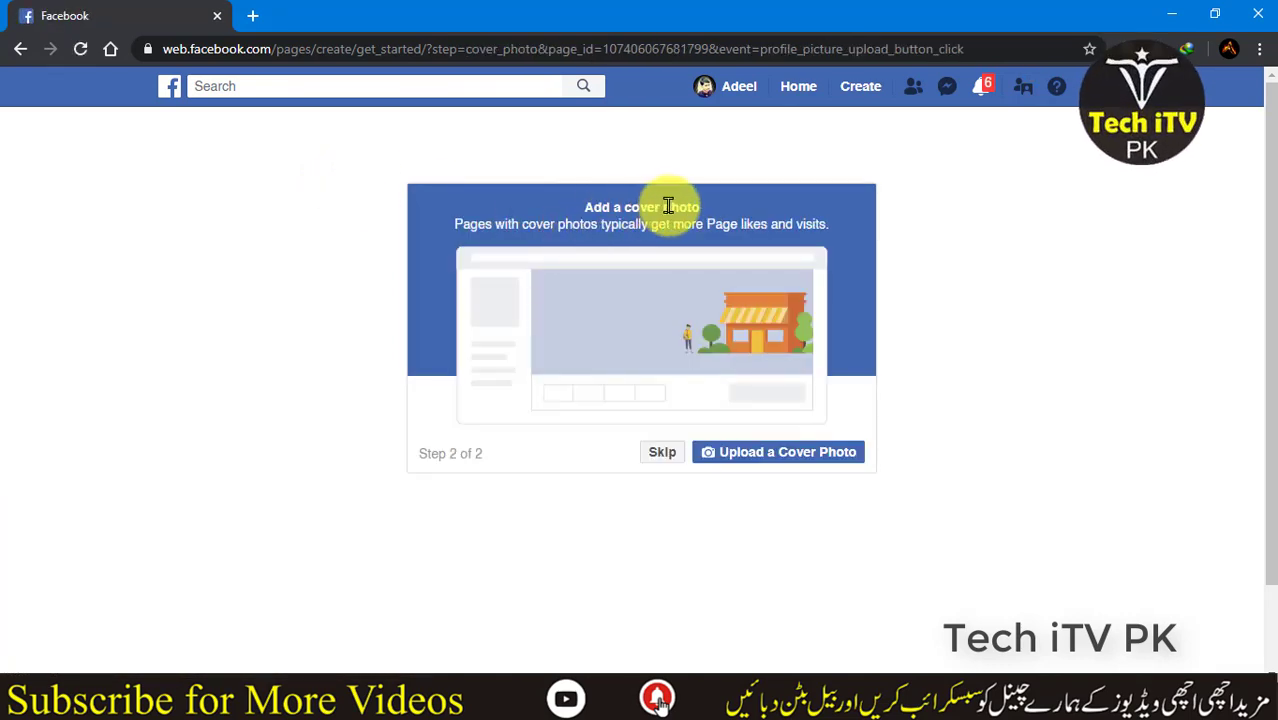
click(774, 464)
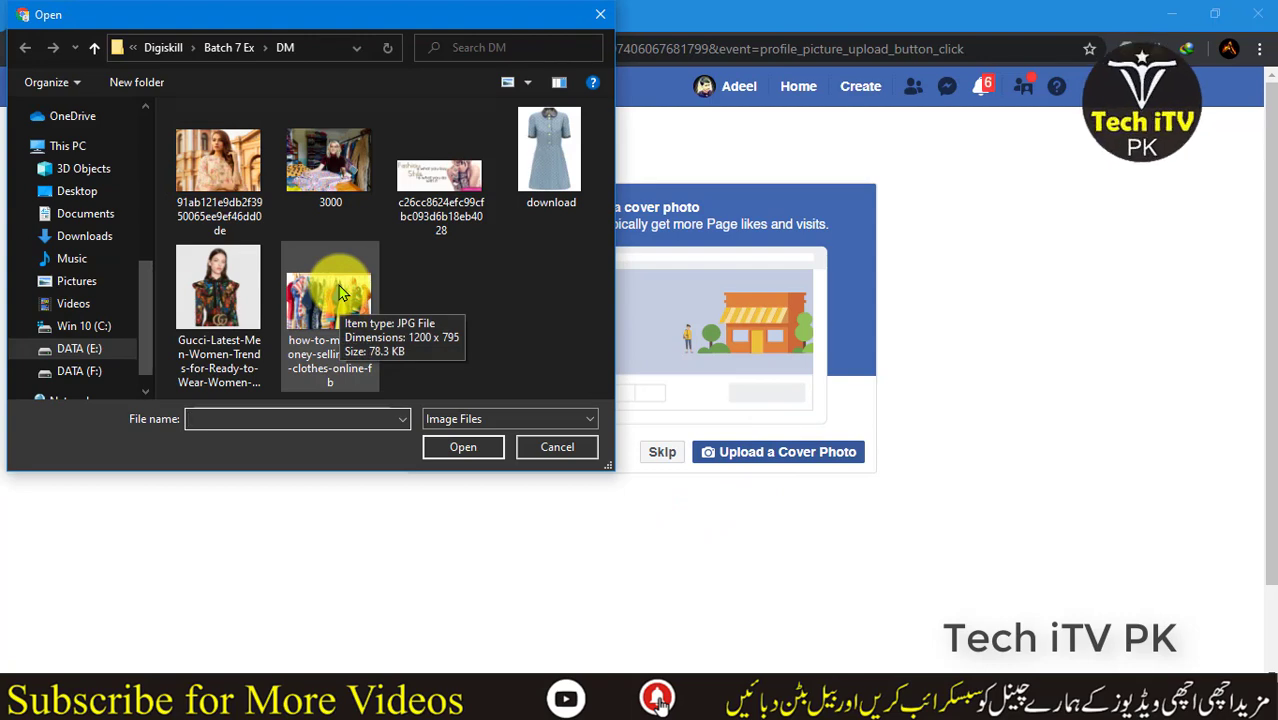
double_click(421, 184)
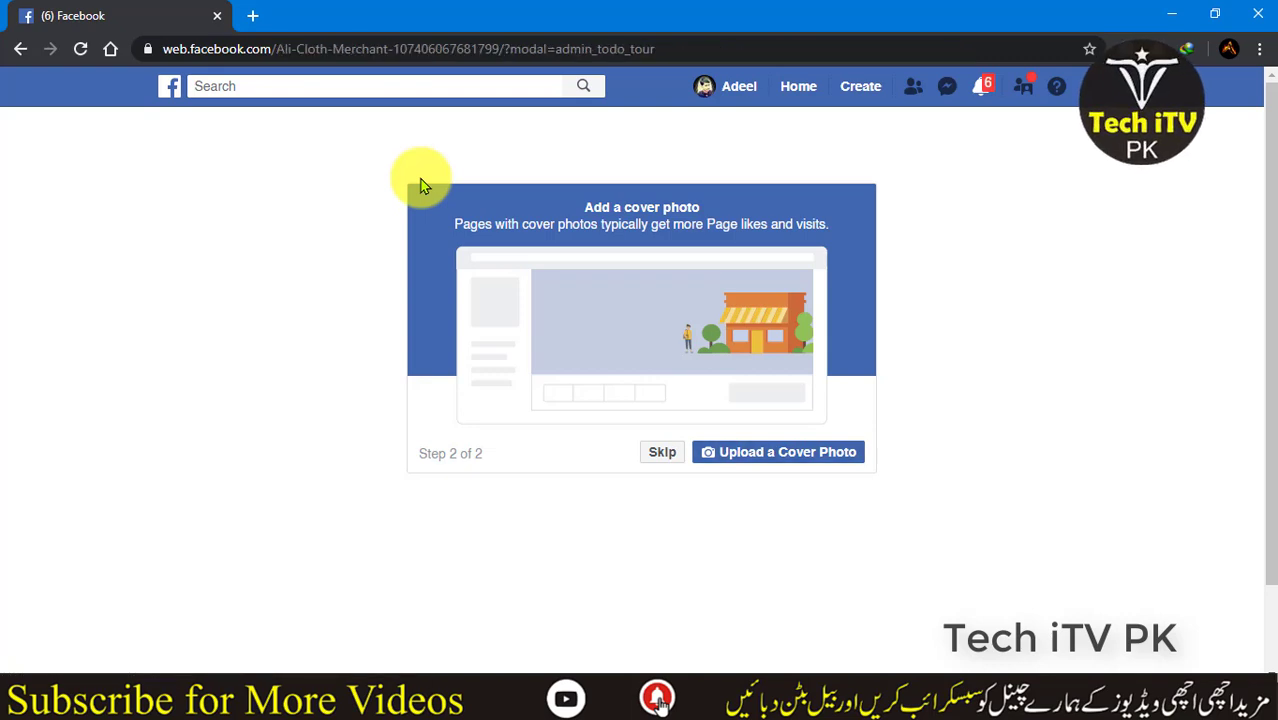
click(653, 458)
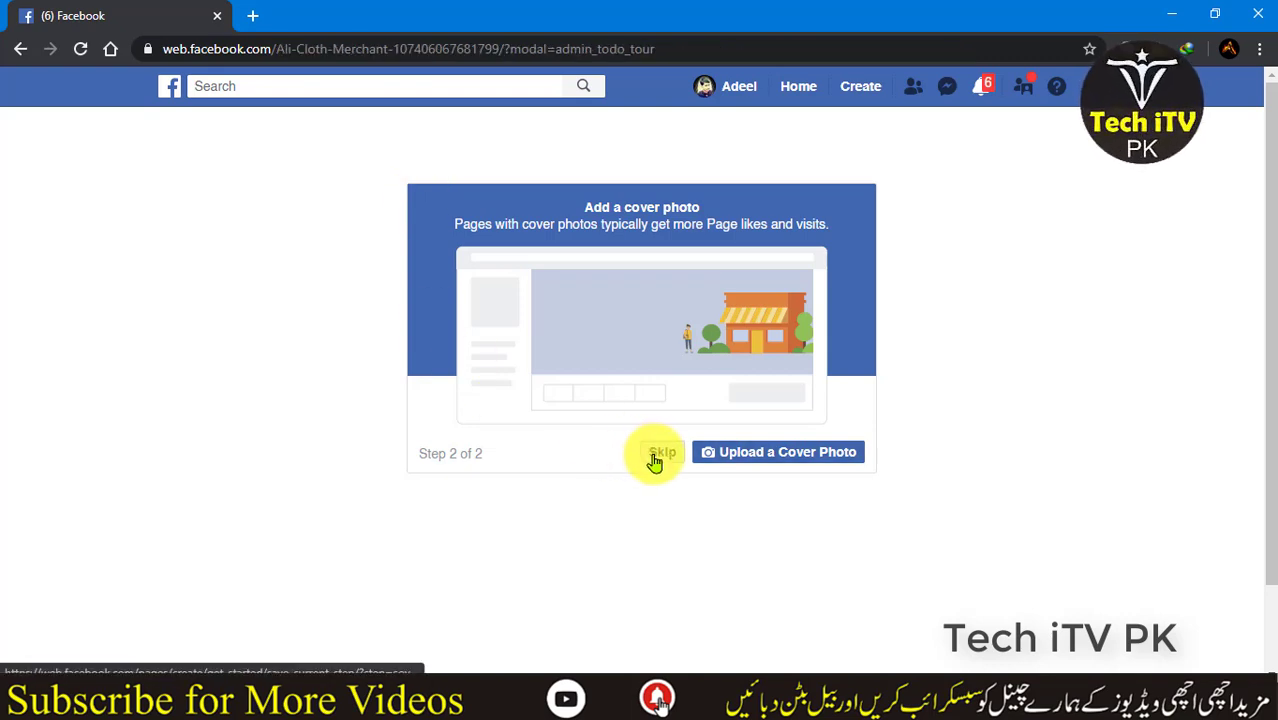